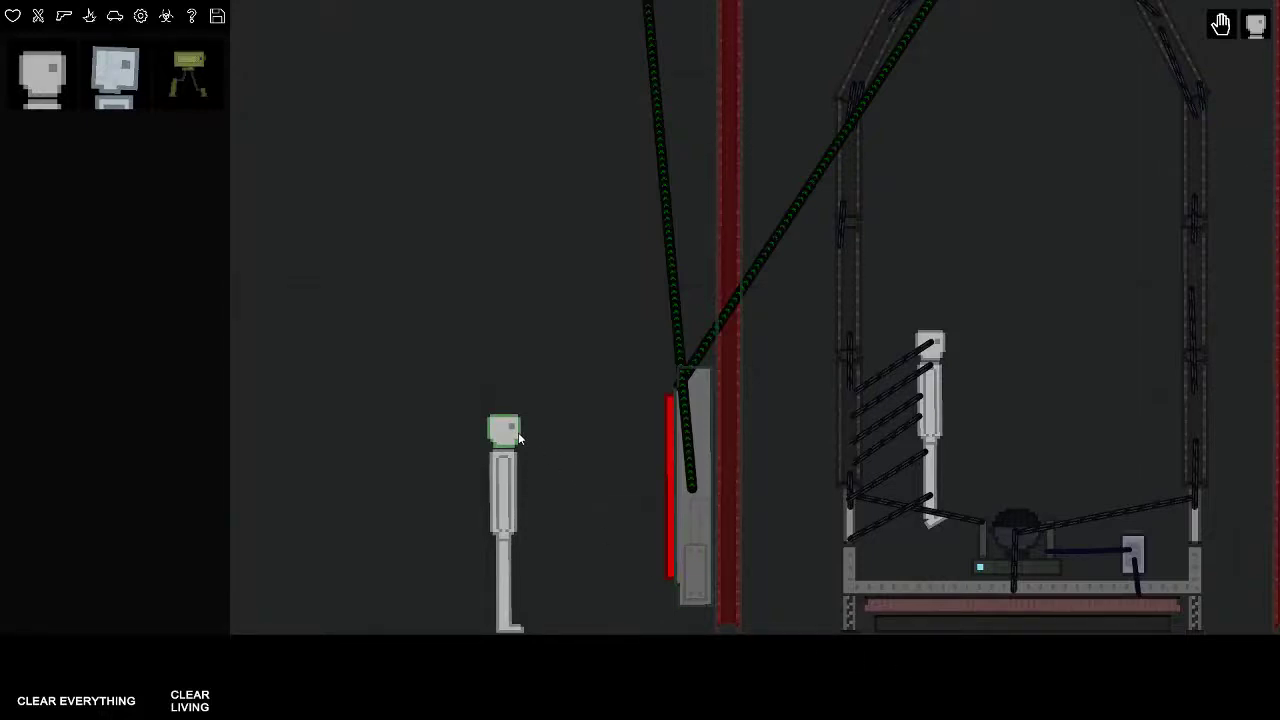
Move the standing ragdoll beside the red-edged panel next to the capsule
{"action": "left_click_drag", "start_coordinate": [518, 432], "coordinate": [563, 427]}
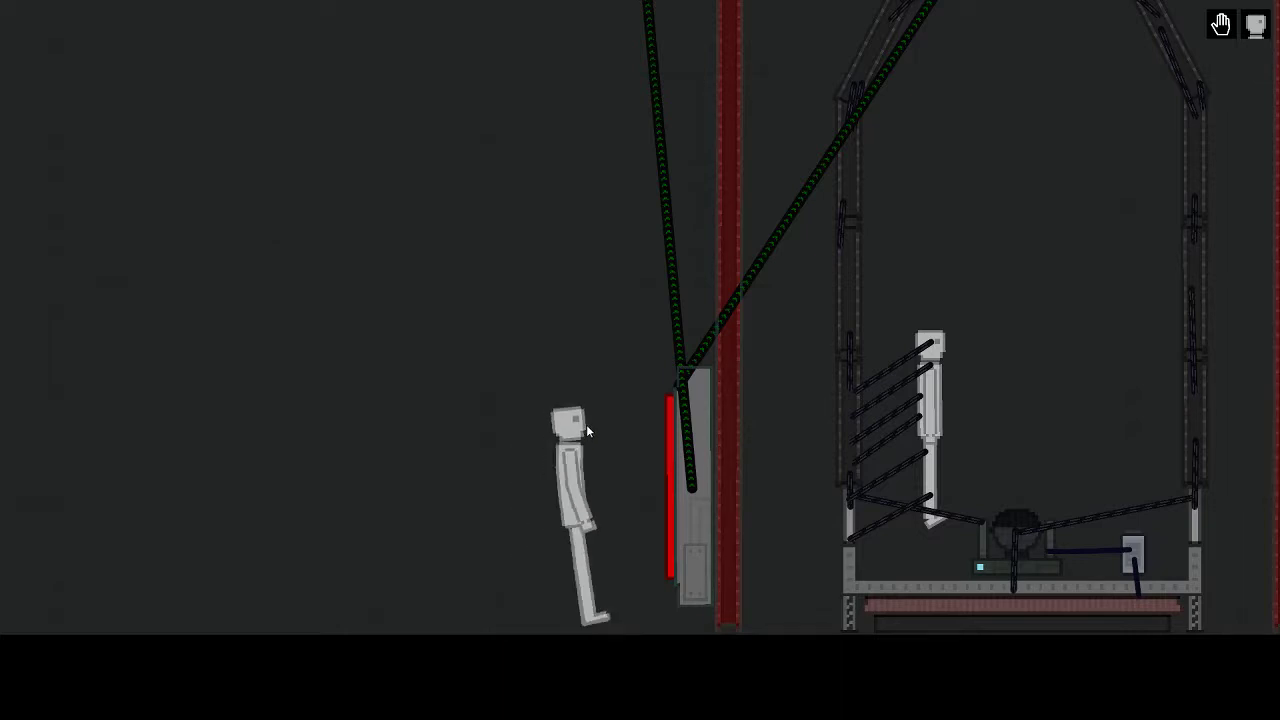
{"action": "scroll", "coordinate": [678, 432], "scroll_direction": "down", "scroll_amount": 5}
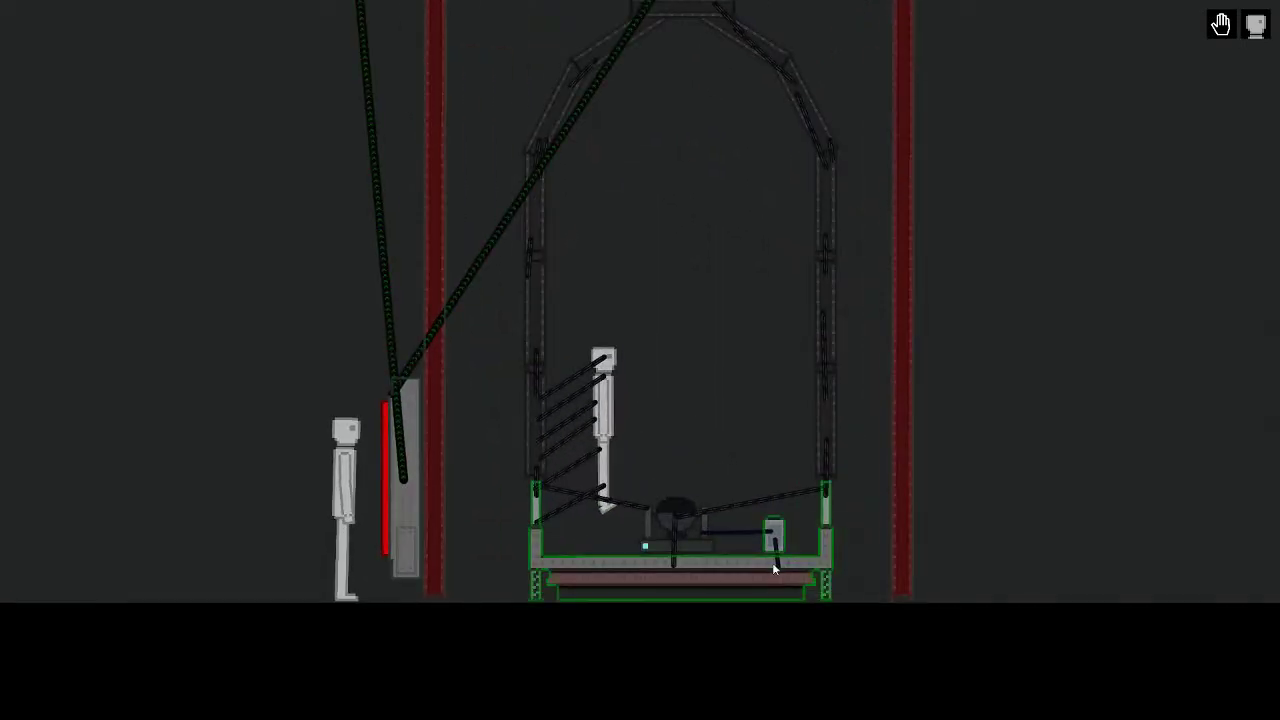
{"action": "right_click", "coordinate": [773, 480]}
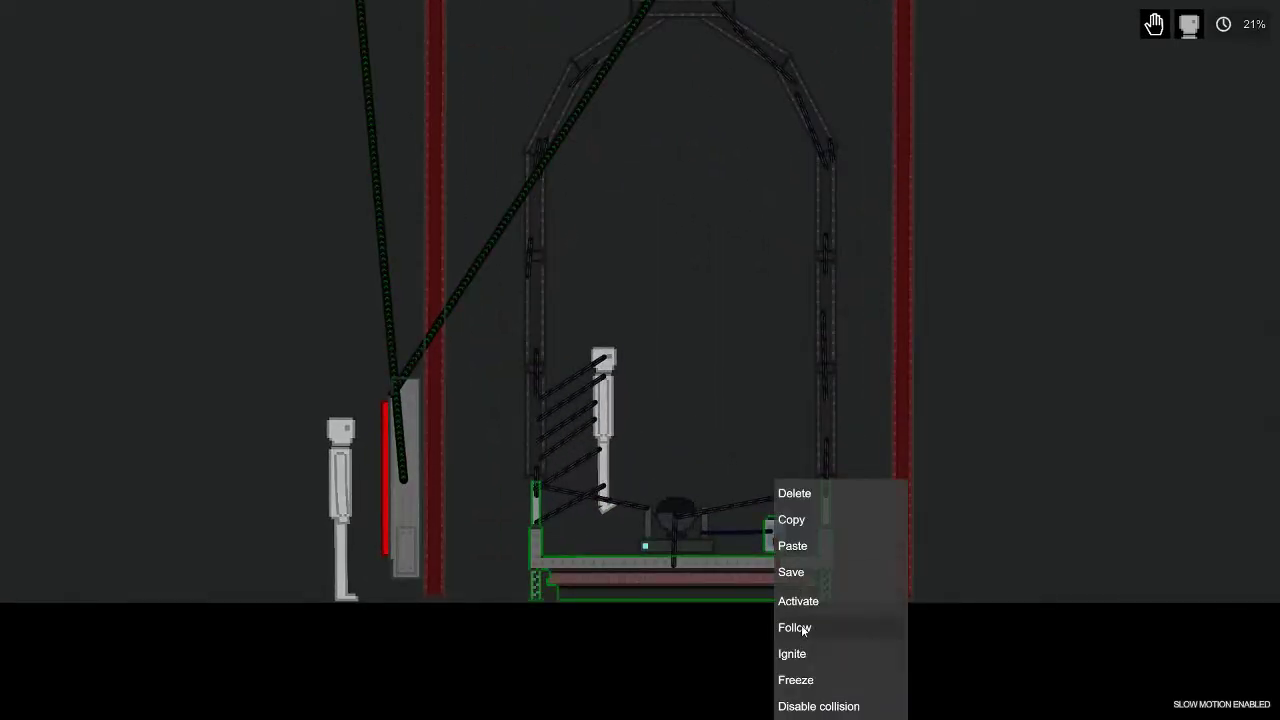
{"action": "left_click", "coordinate": [795, 627]}
{"action": "scroll", "coordinate": [721, 397], "scroll_direction": "down", "scroll_amount": 3}
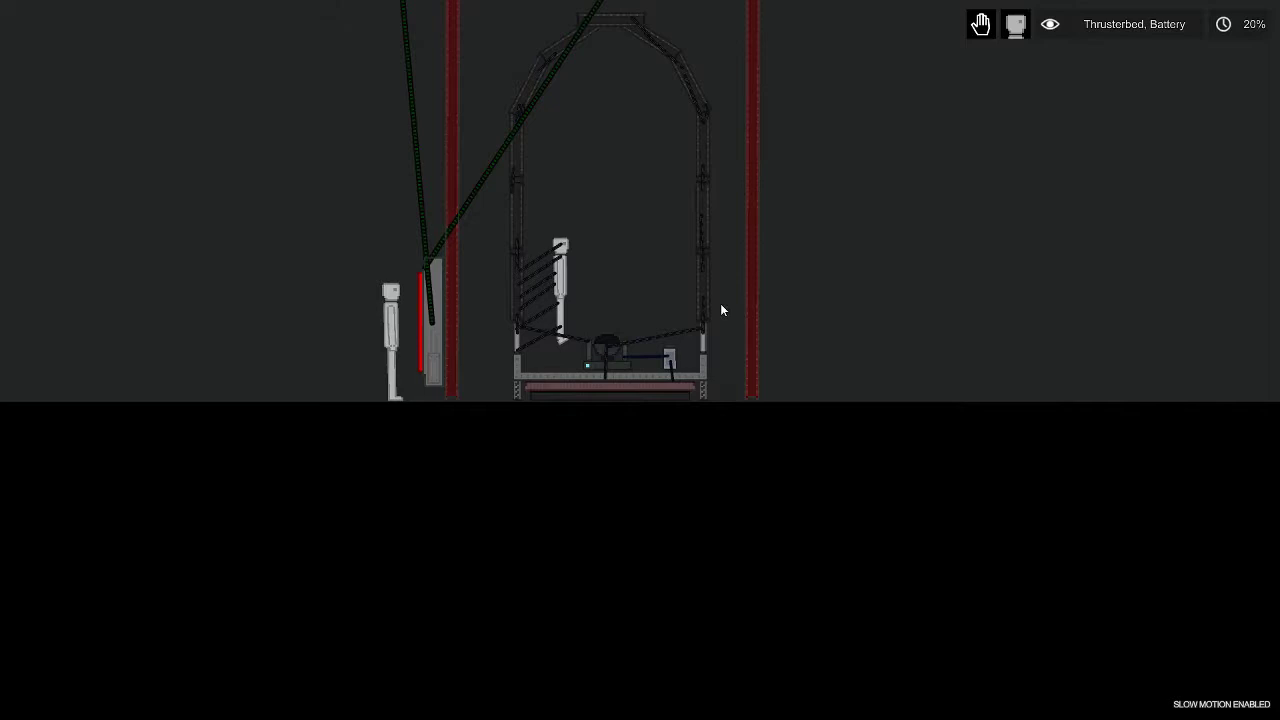
{"action": "left_click", "coordinate": [666, 360]}
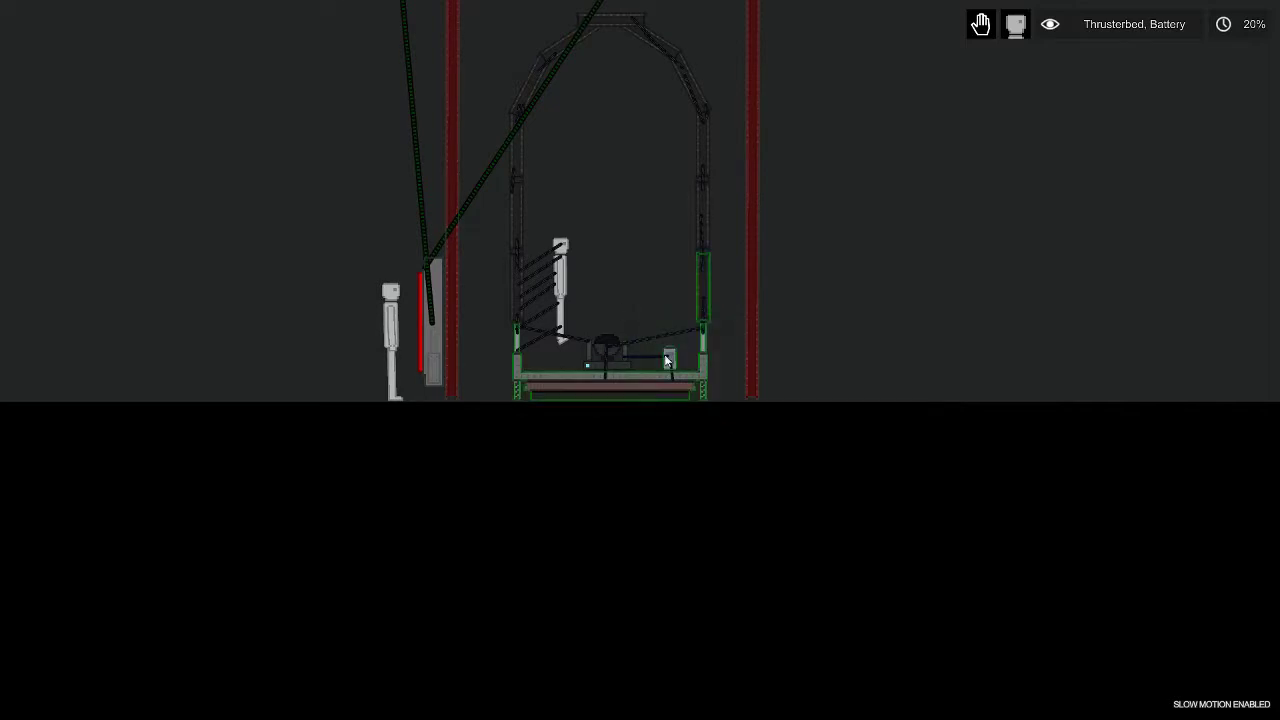
{"action": "right_click", "coordinate": [666, 360]}
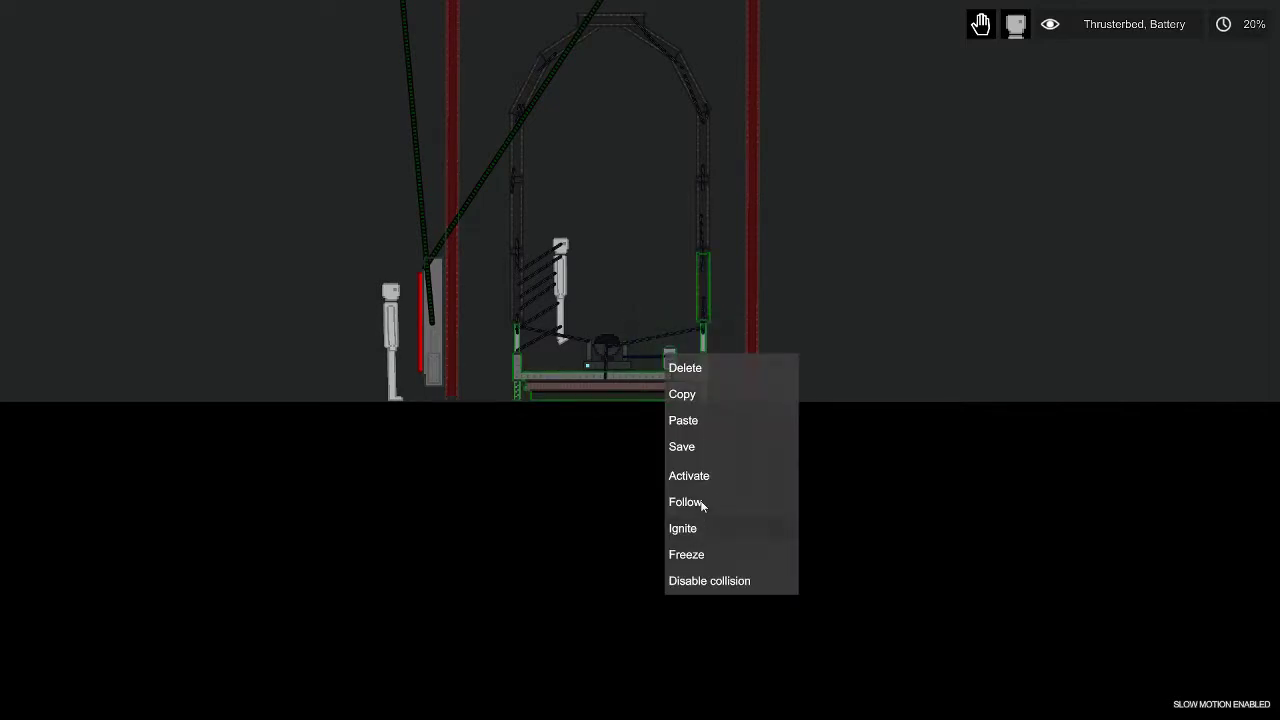
{"action": "left_click", "coordinate": [702, 505]}
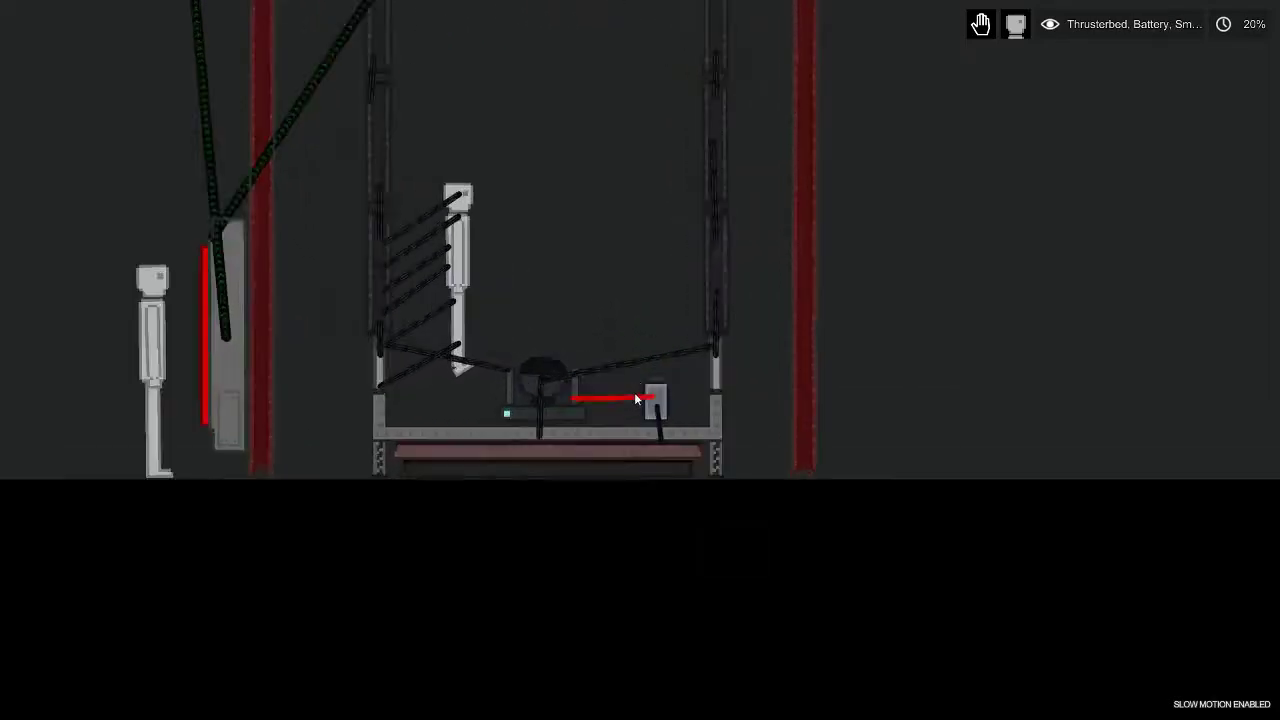
{"action": "scroll", "coordinate": [673, 370], "scroll_direction": "up", "scroll_amount": 5}
{"action": "left_click", "coordinate": [666, 440]}
{"action": "scroll", "coordinate": [666, 440], "scroll_direction": "down", "scroll_amount": 4}
{"action": "right_click", "coordinate": [660, 395]}
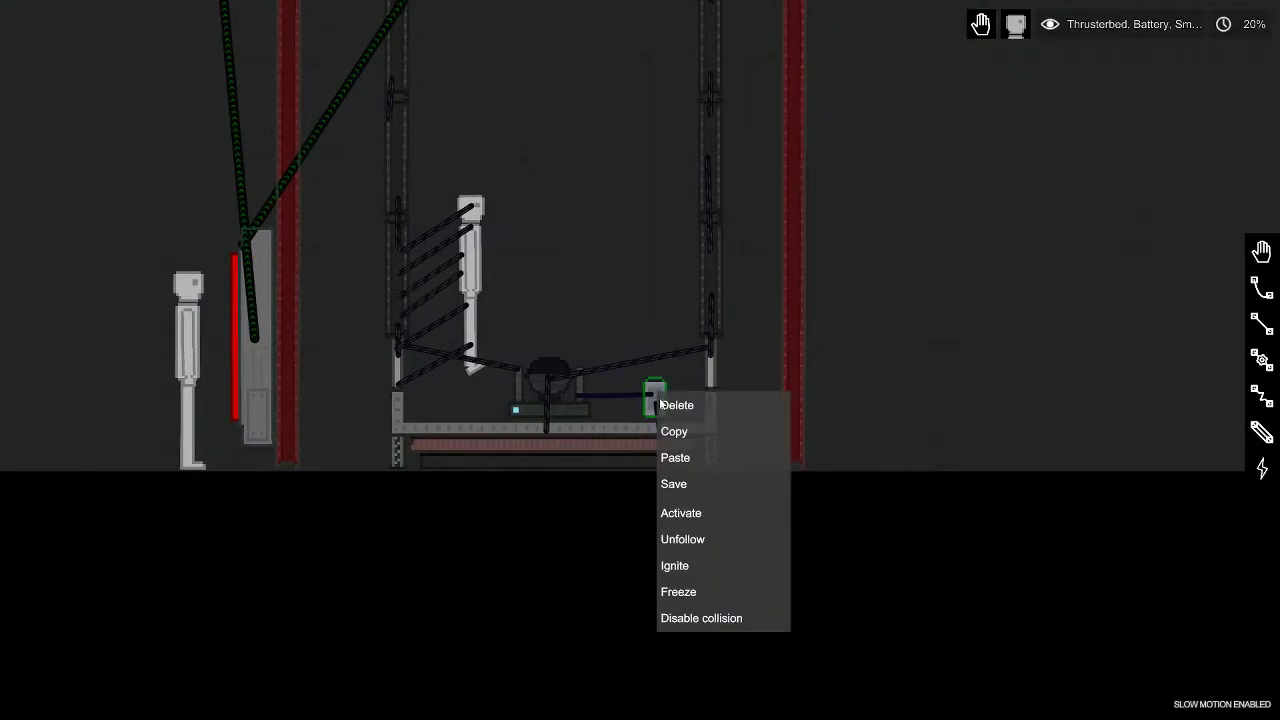
{"action": "left_click", "coordinate": [706, 540]}
{"action": "scroll", "coordinate": [698, 452], "scroll_direction": "up", "scroll_amount": 2}
{"action": "right_click", "coordinate": [710, 326]}
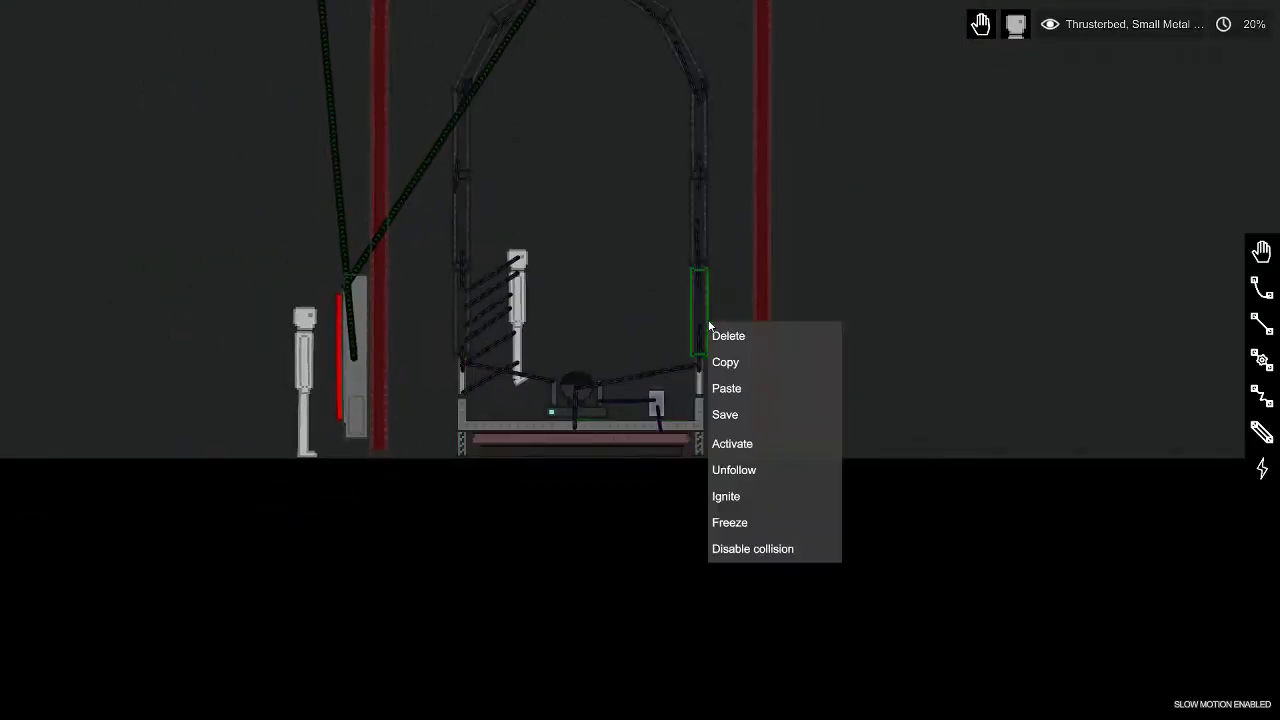
{"action": "left_click", "coordinate": [625, 288]}
{"action": "scroll", "coordinate": [782, 380], "scroll_direction": "down", "scroll_amount": 4}
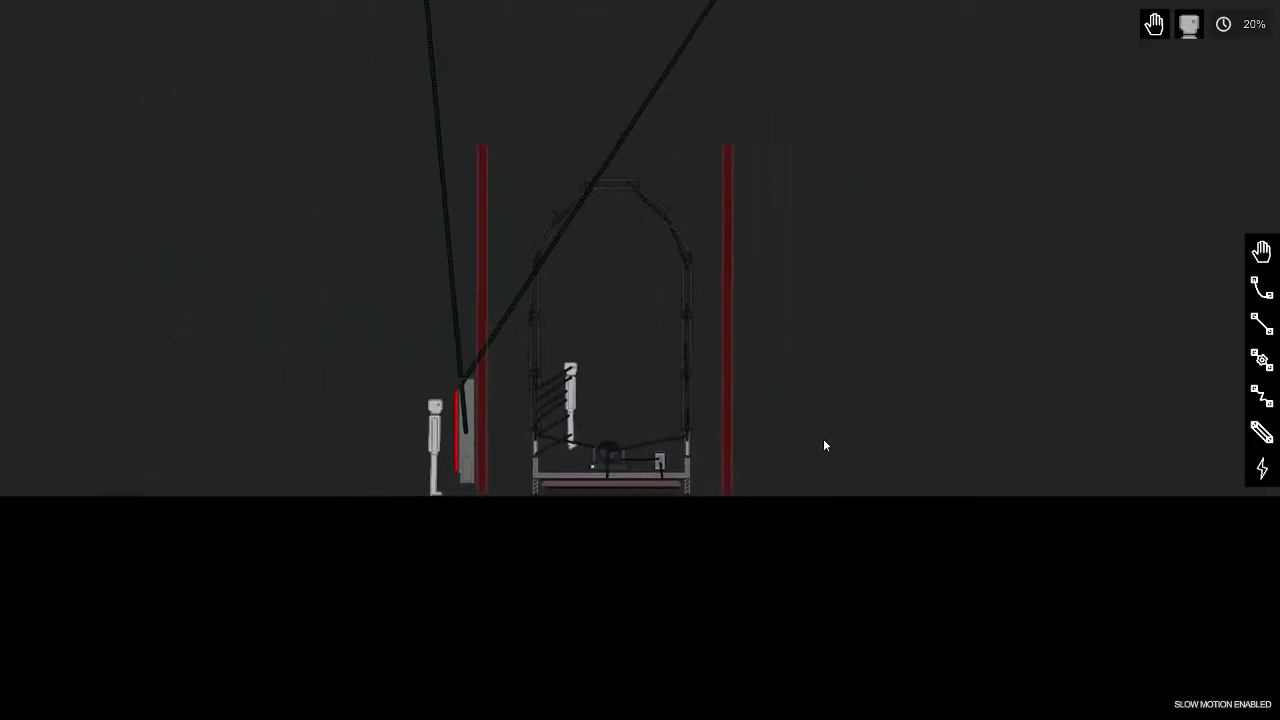
{"action": "left_click", "coordinate": [631, 433]}
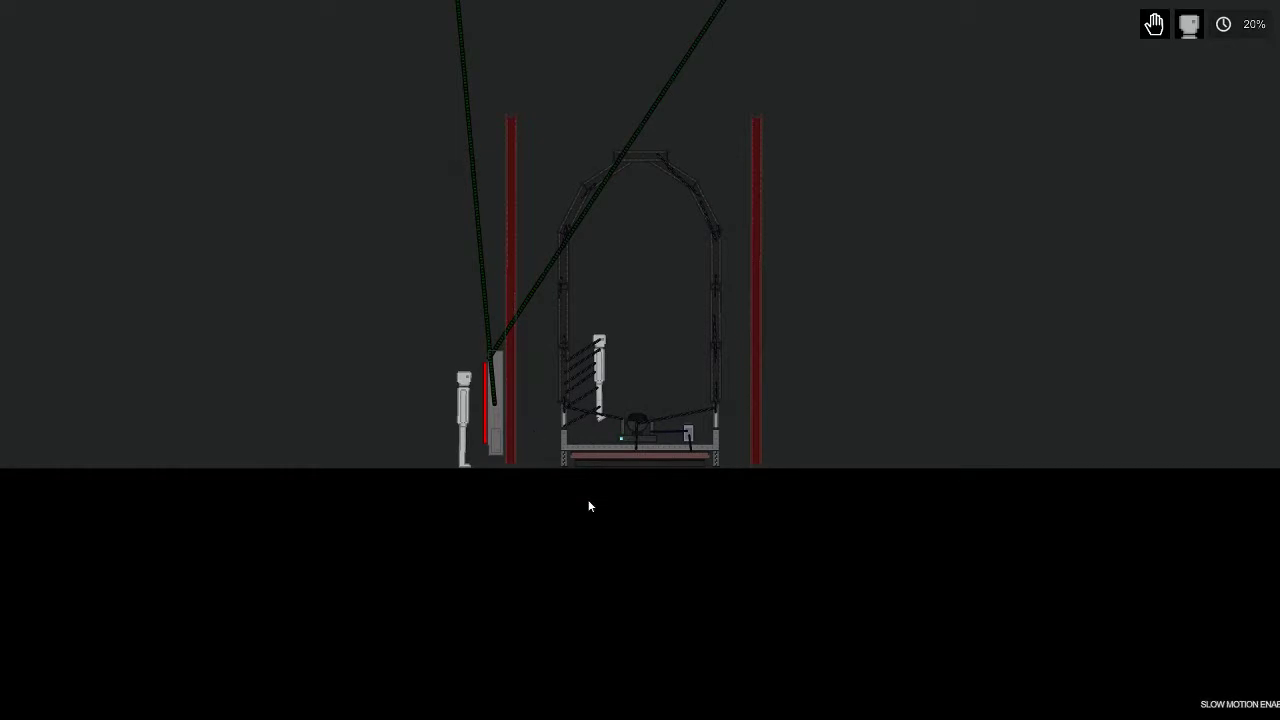
Nudge the ragdoll, then activate the thruster bed so the capsule launches skyward
{"action": "left_click_drag", "start_coordinate": [535, 483], "coordinate": [563, 487]}
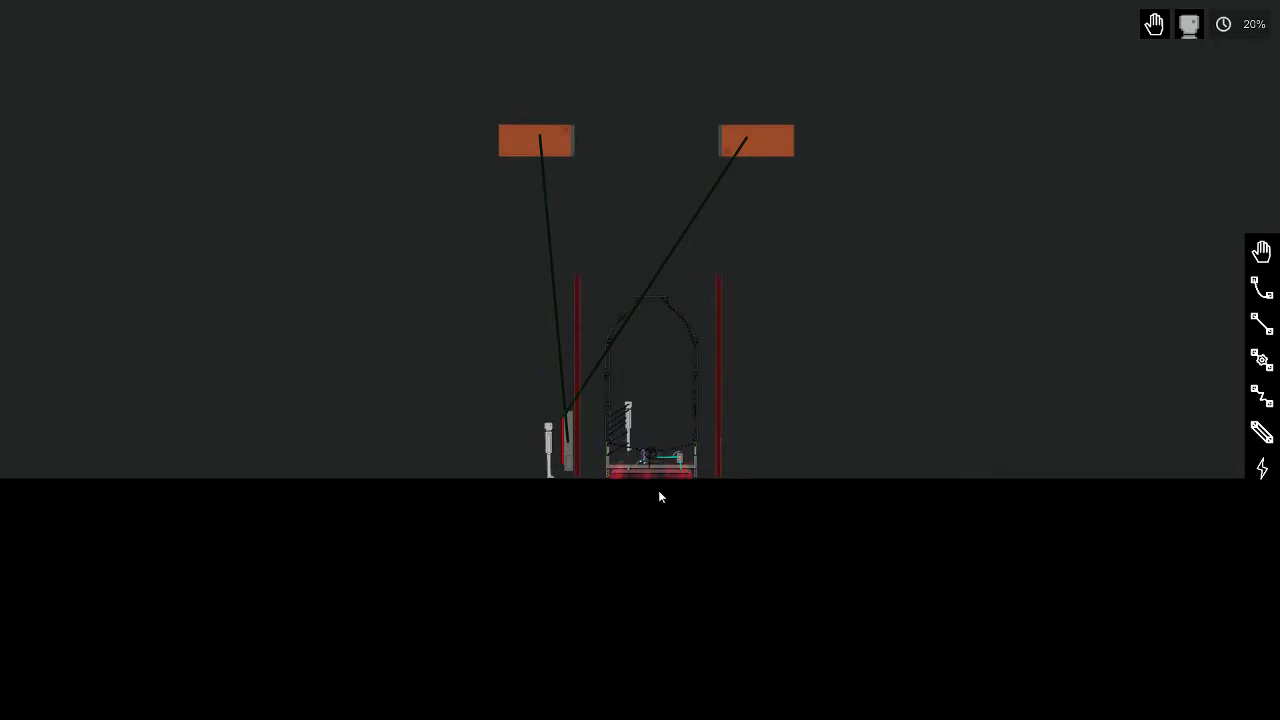
{"action": "right_click", "coordinate": [651, 481]}
{"action": "left_click", "coordinate": [688, 625]}
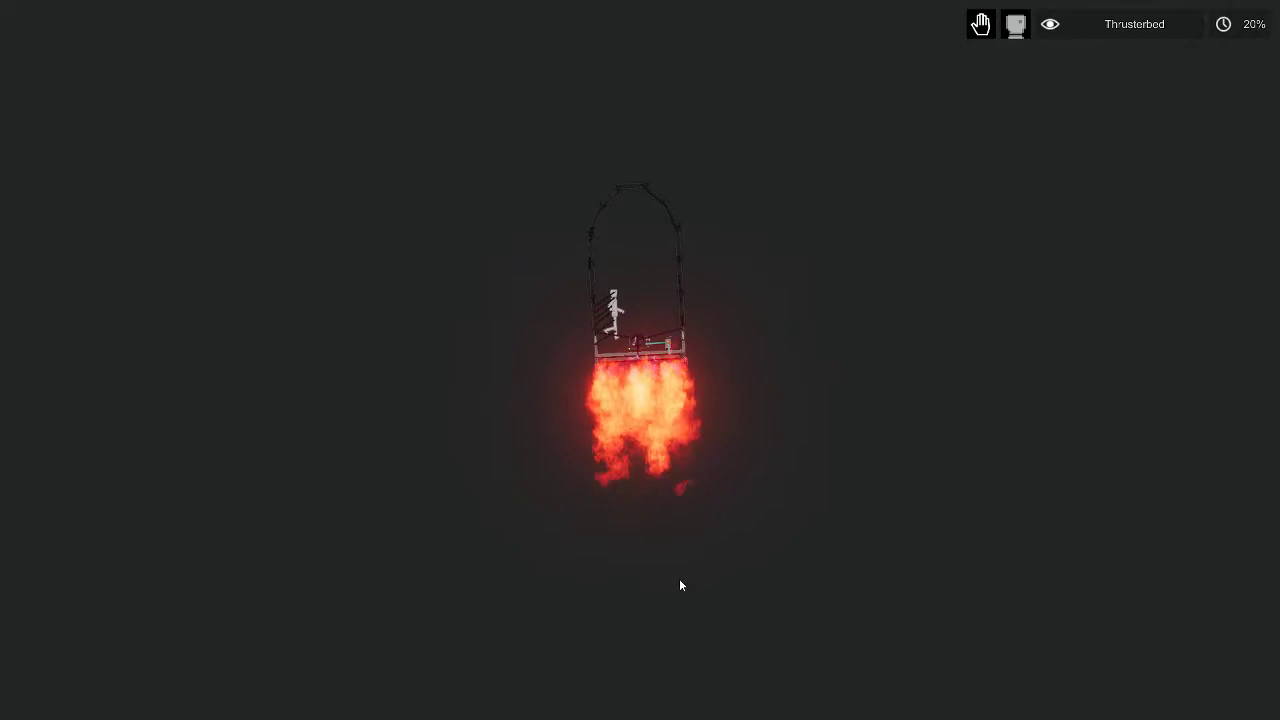
Toggle slow motion off and then back on with Ctrl
{"action": "key", "text": "ctrl"}
{"action": "key", "text": "ctrl"}
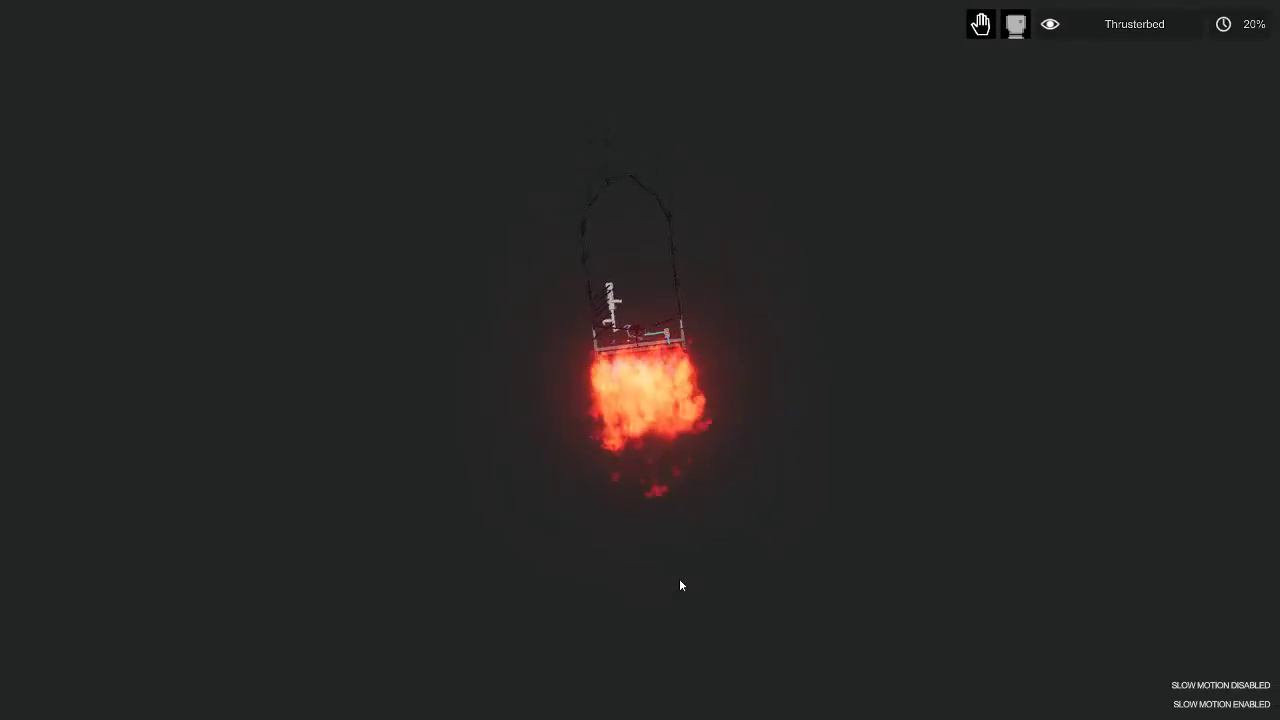
{"action": "key", "text": "ctrl"}
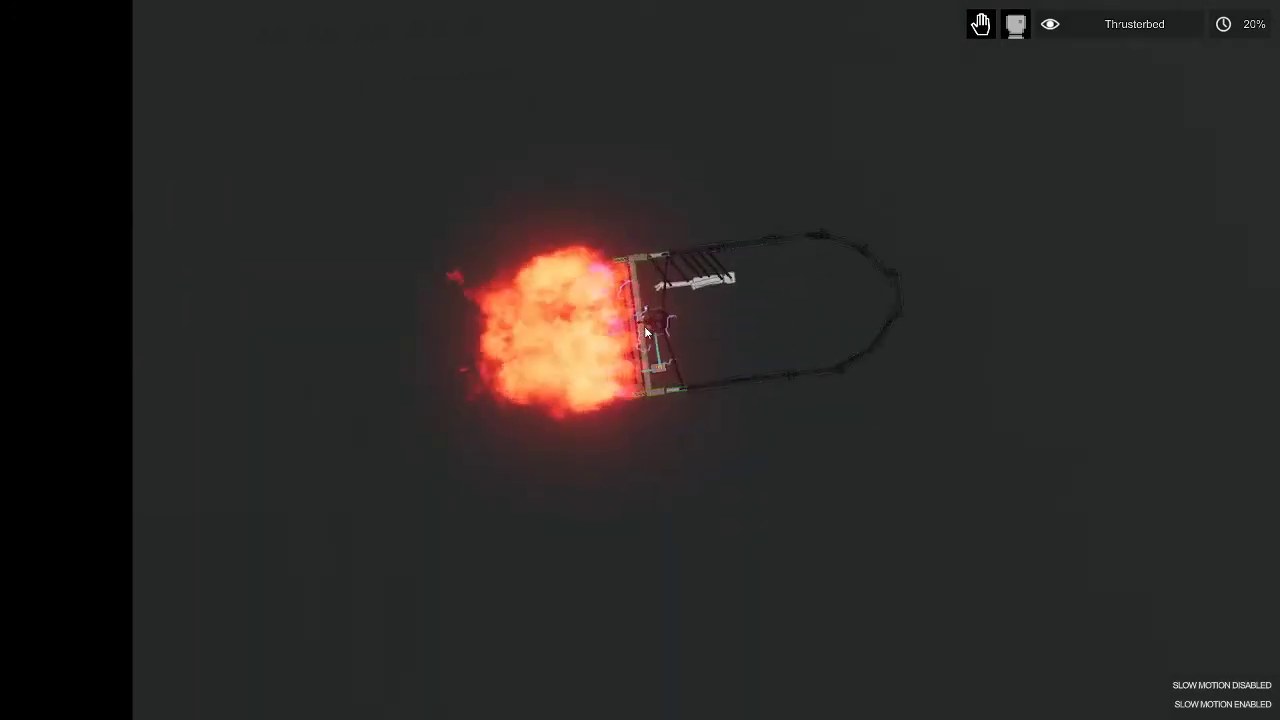
{"action": "scroll", "coordinate": [650, 325], "scroll_direction": "down", "scroll_amount": 3}
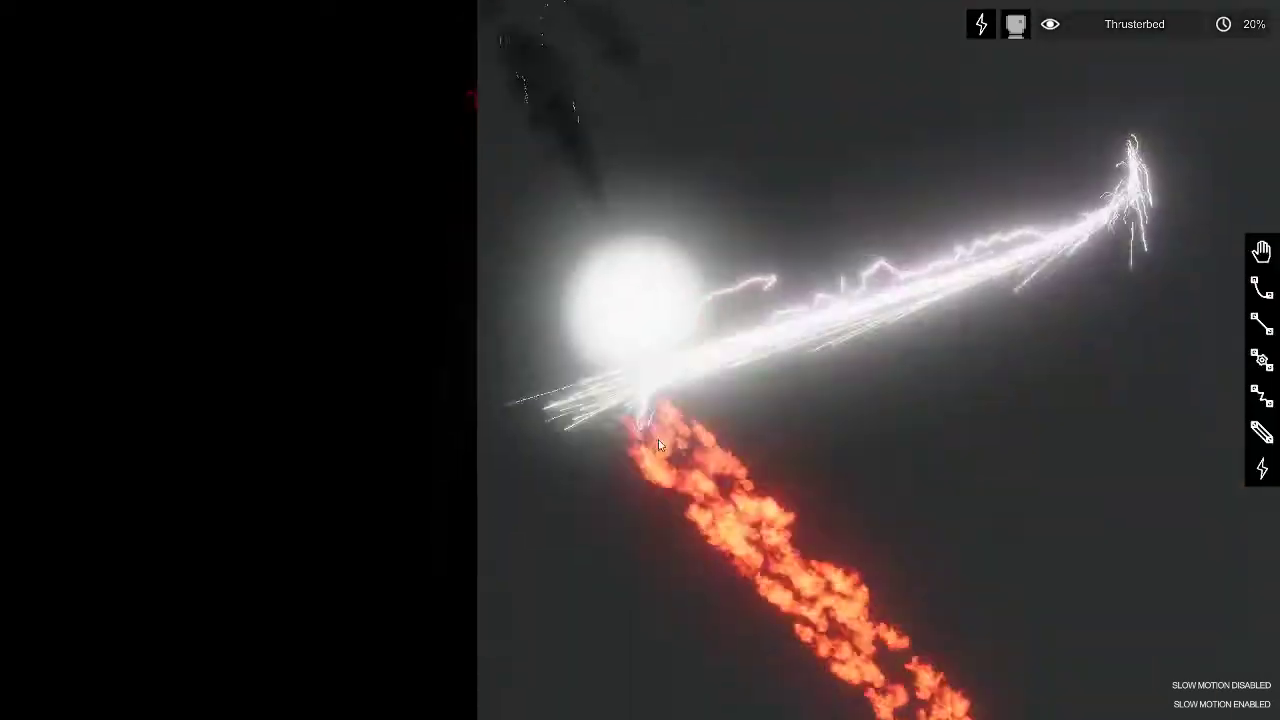
{"action": "scroll", "coordinate": [980, 332], "scroll_direction": "up", "scroll_amount": 3}
Strike the capsule with more lightning, then place a green Explosives bomb beside it and detonate it
{"action": "left_click_drag", "start_coordinate": [979, 325], "coordinate": [981, 296]}
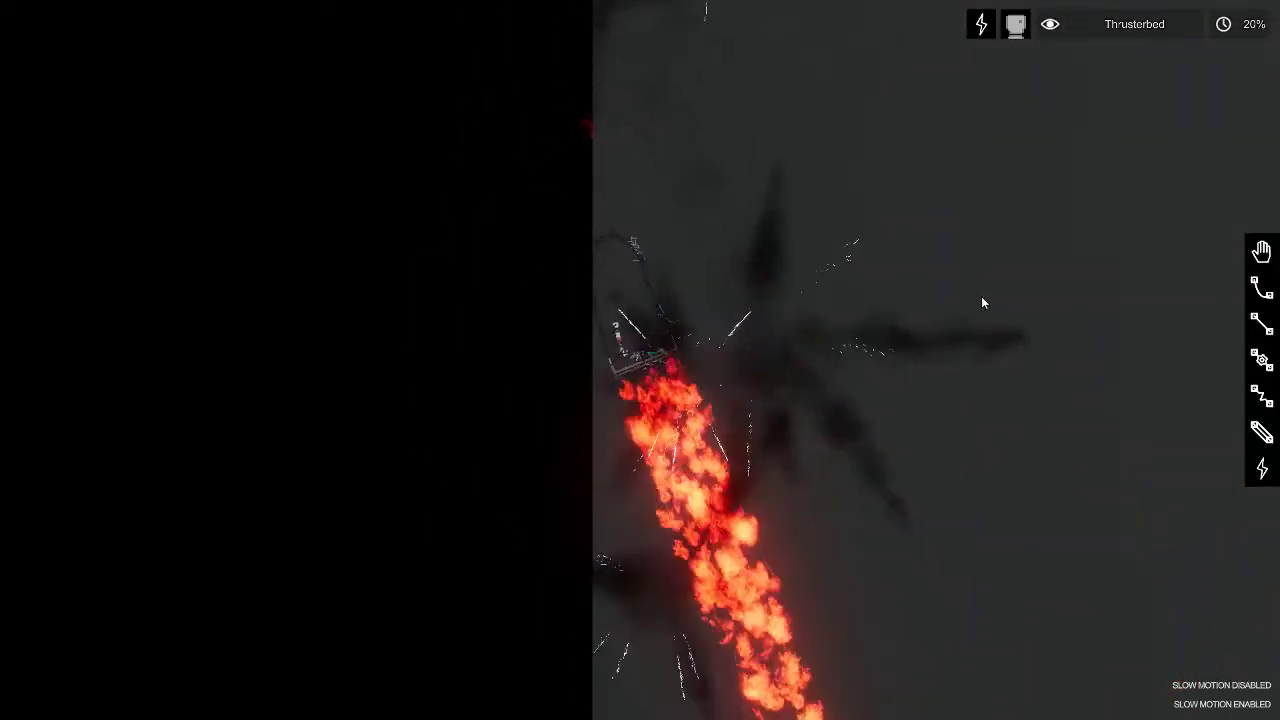
{"action": "key", "text": "Tab"}
{"action": "left_click", "coordinate": [140, 16]}
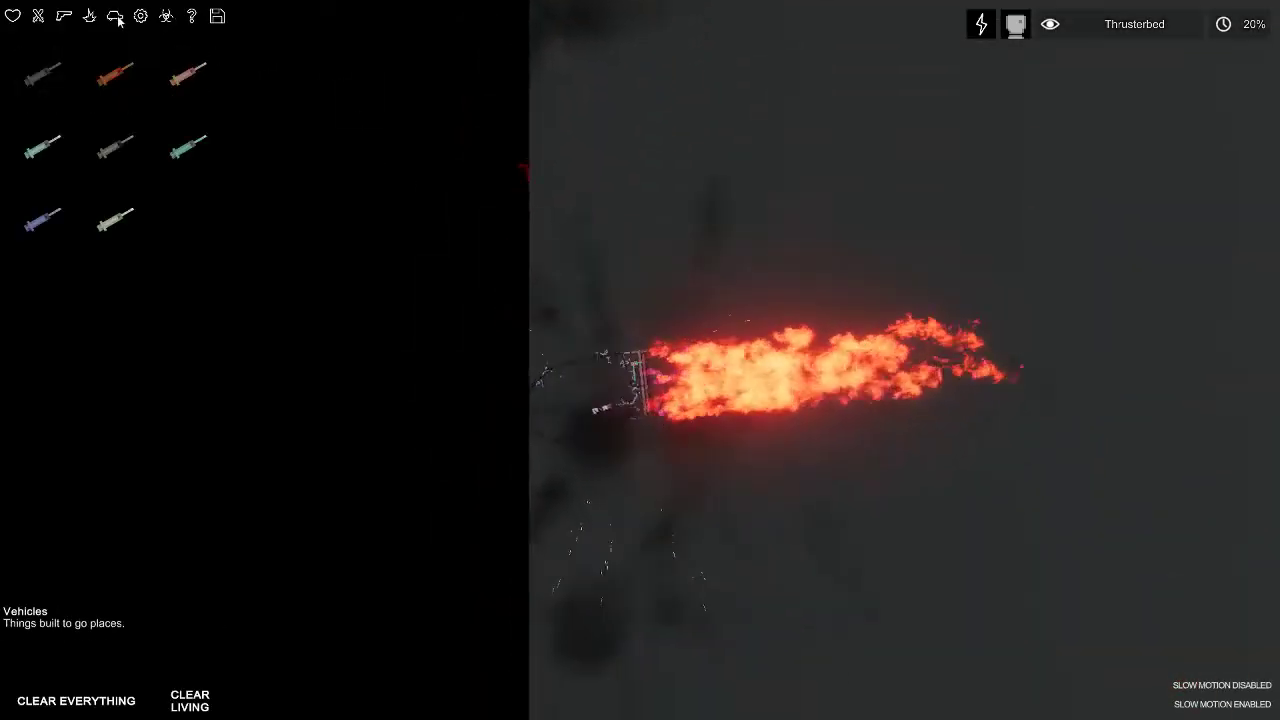
{"action": "left_click", "coordinate": [89, 16]}
{"action": "left_click", "coordinate": [43, 73]}
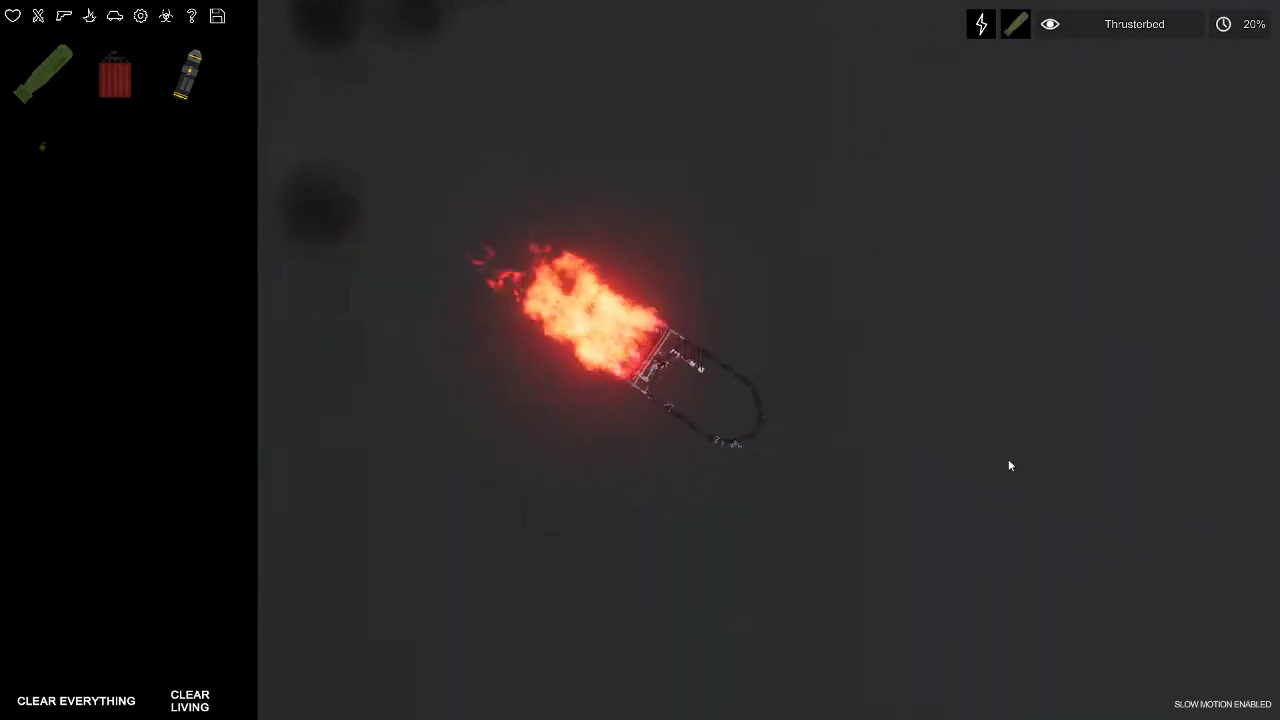
{"action": "left_click", "coordinate": [760, 440]}
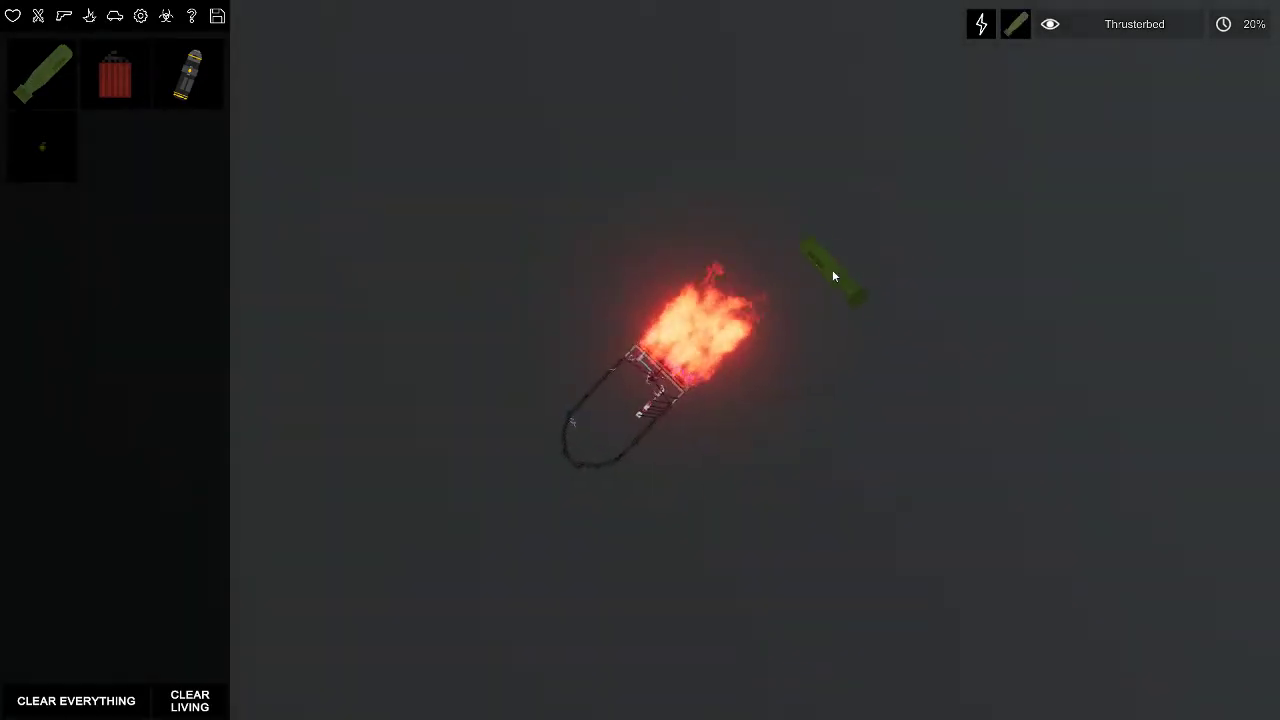
{"action": "key", "text": "f"}
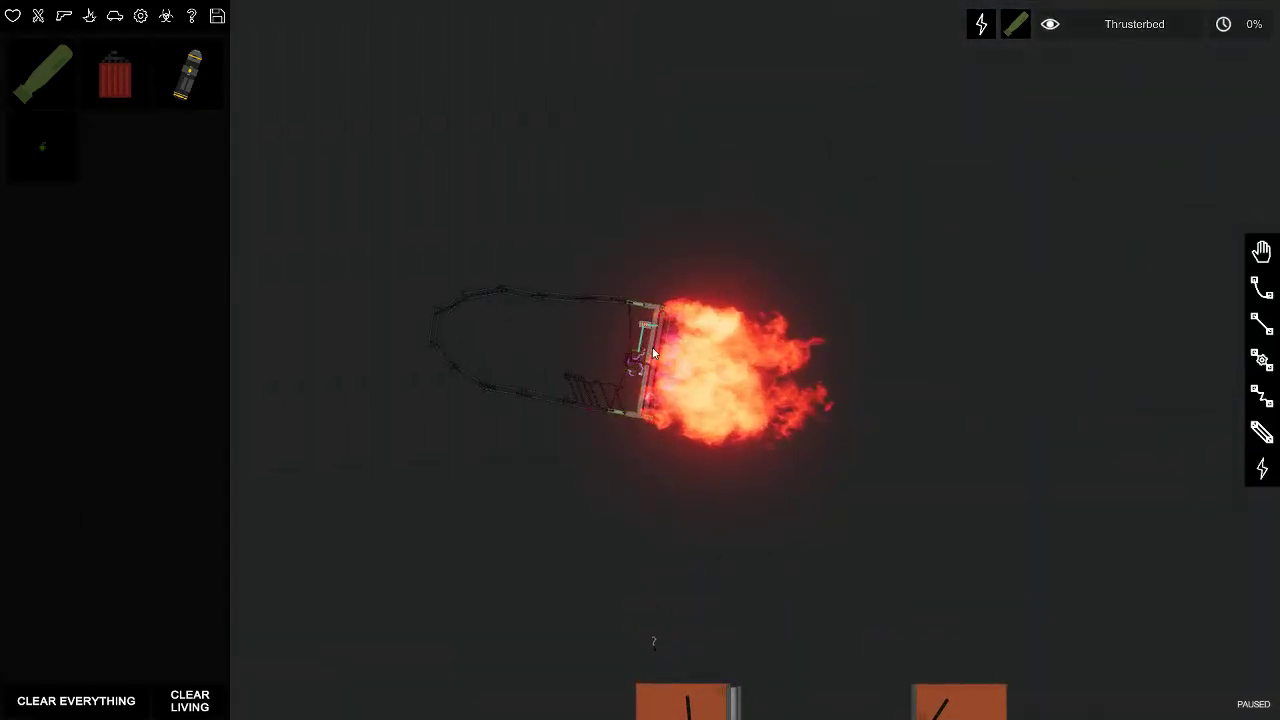
{"action": "key", "text": "space"}
{"action": "scroll", "coordinate": [645, 320], "scroll_direction": "down", "scroll_amount": 3}
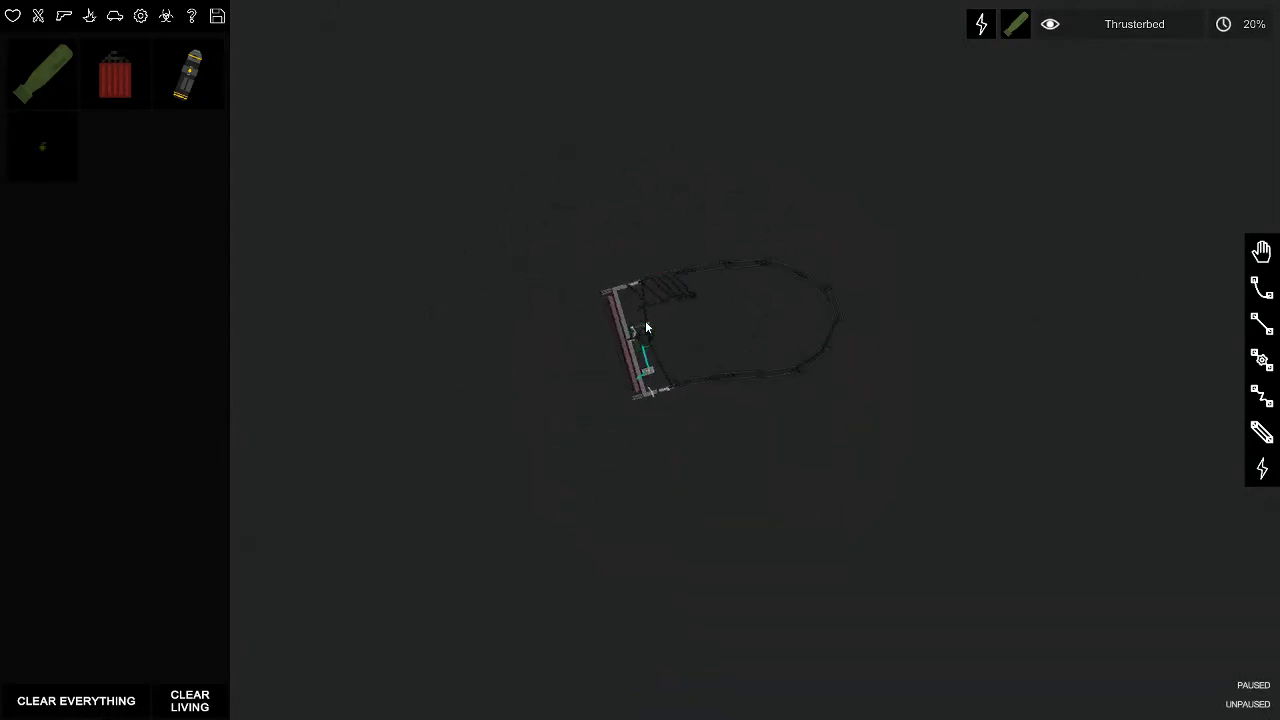
Pause the simulation and turn off slow motion with Z
{"action": "key", "text": "z"}
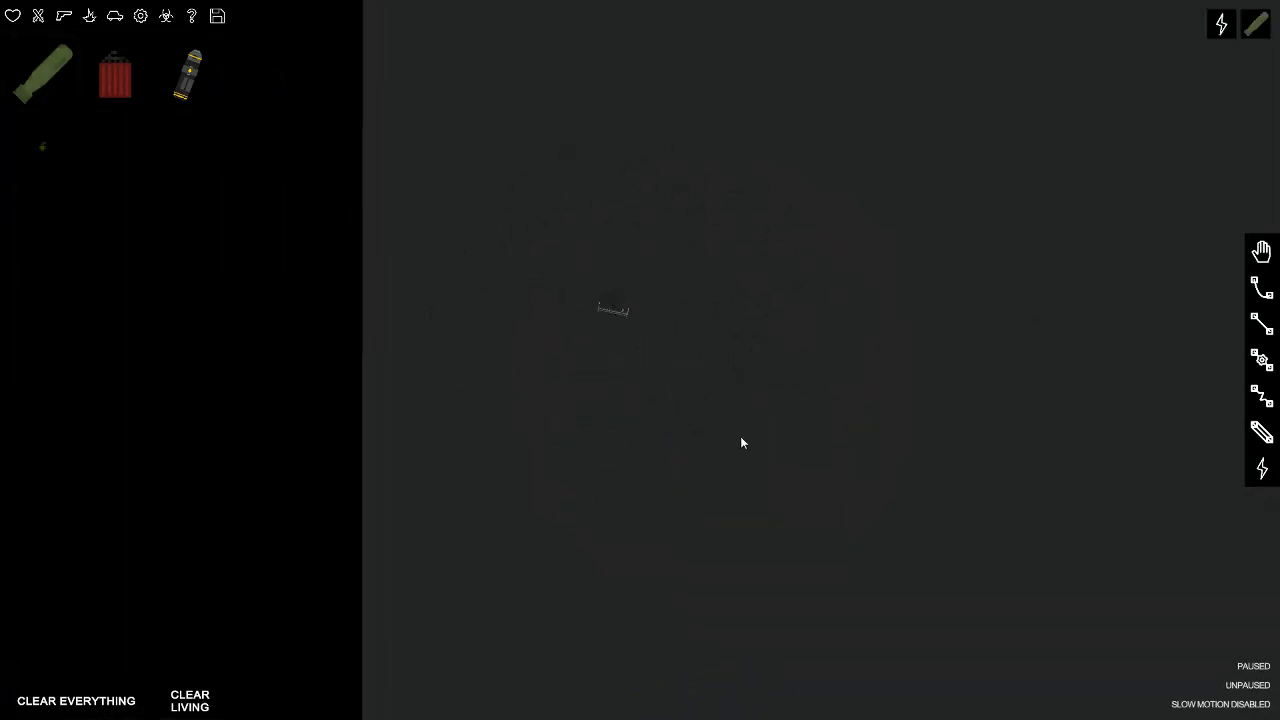
{"action": "scroll", "coordinate": [736, 390], "scroll_direction": "down", "scroll_amount": 3}
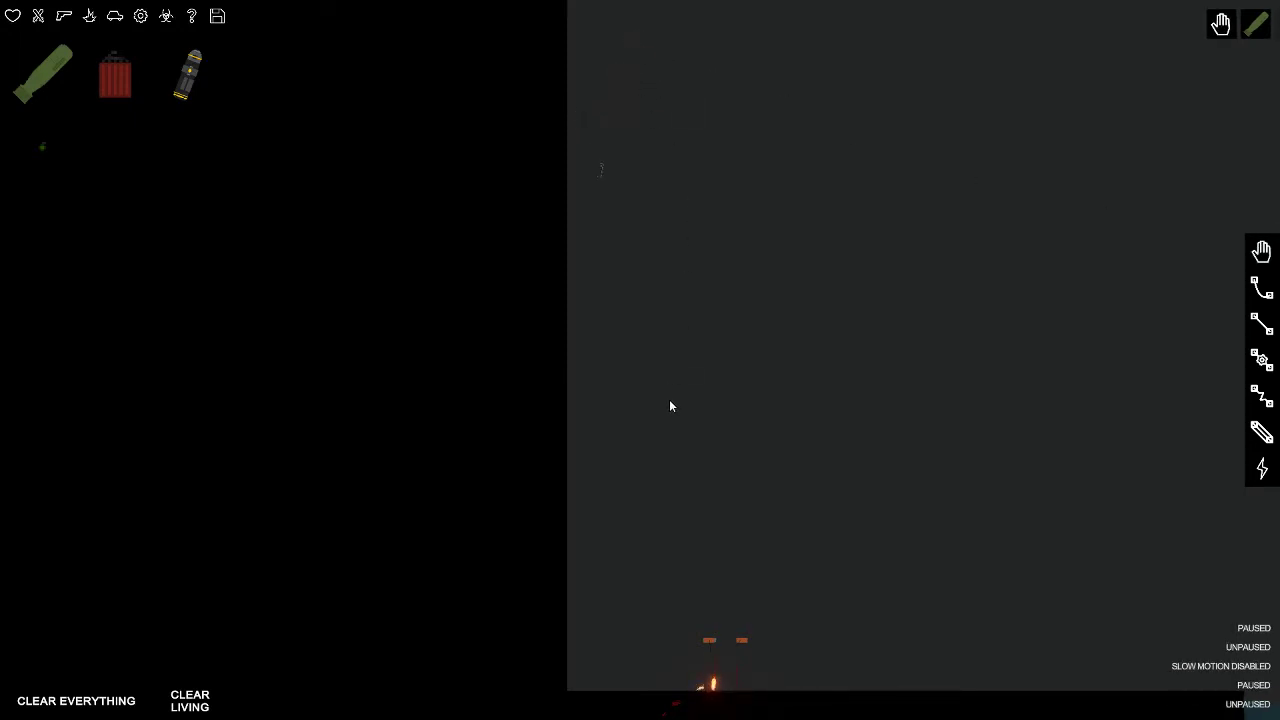
{"action": "scroll", "coordinate": [650, 600], "scroll_direction": "down", "scroll_amount": 1}
{"action": "scroll", "coordinate": [651, 706], "scroll_direction": "up", "scroll_amount": 3}
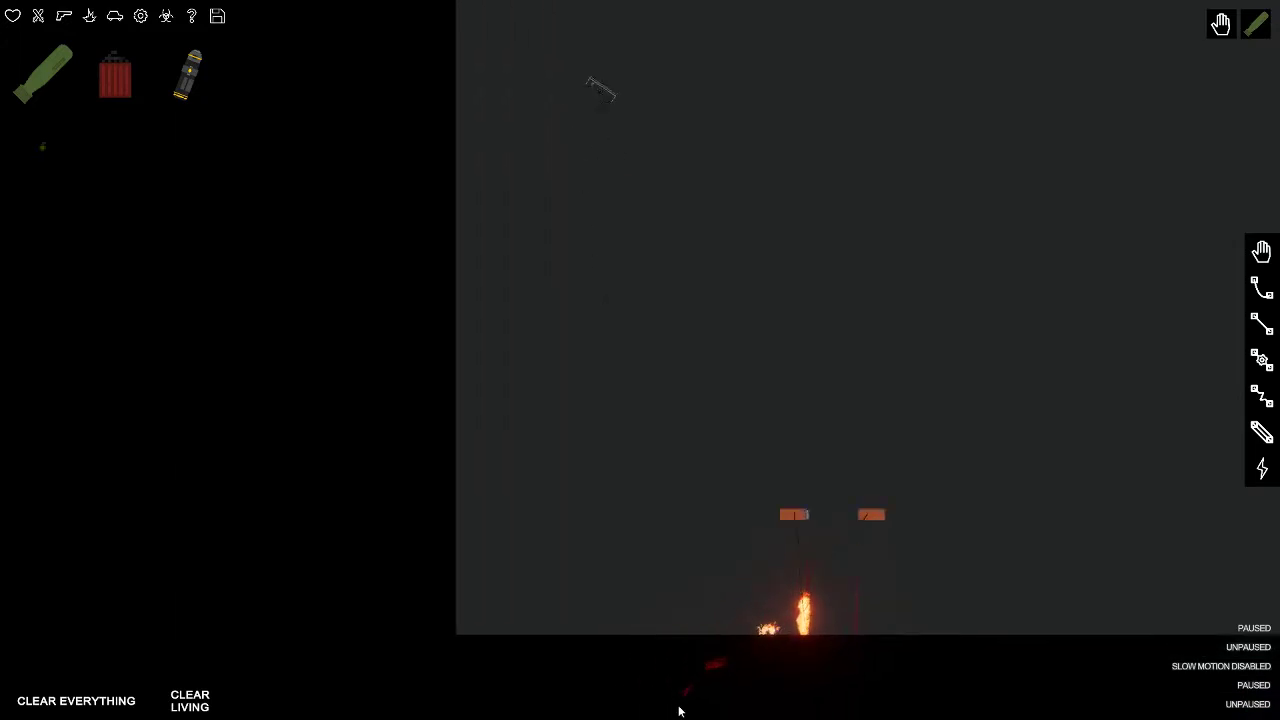
{"action": "scroll", "coordinate": [670, 708], "scroll_direction": "up", "scroll_amount": 3}
{"action": "scroll", "coordinate": [686, 709], "scroll_direction": "up", "scroll_amount": 2}
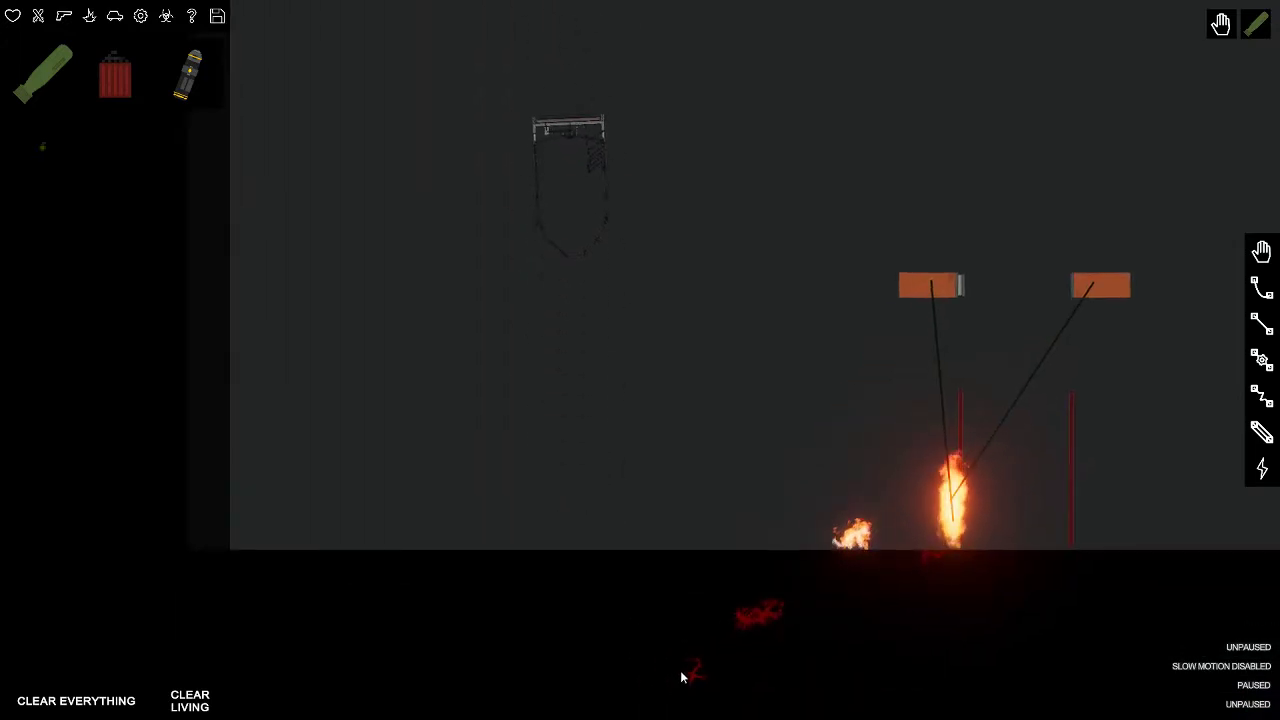
{"action": "scroll", "coordinate": [675, 660], "scroll_direction": "down", "scroll_amount": 4}
{"action": "scroll", "coordinate": [700, 700], "scroll_direction": "up", "scroll_amount": 2}
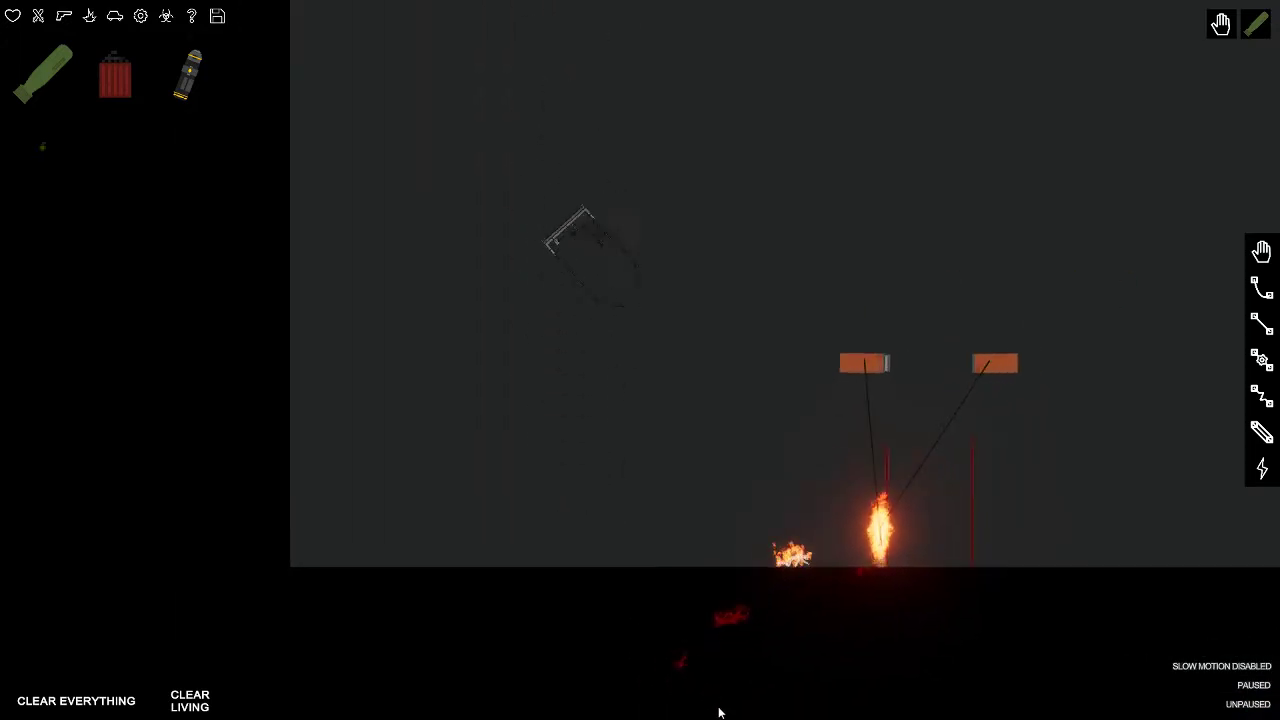
{"action": "scroll", "coordinate": [718, 700], "scroll_direction": "up", "scroll_amount": 3}
{"action": "scroll", "coordinate": [740, 560], "scroll_direction": "up", "scroll_amount": 3}
{"action": "scroll", "coordinate": [800, 500], "scroll_direction": "up", "scroll_amount": 3}
{"action": "scroll", "coordinate": [900, 465], "scroll_direction": "up", "scroll_amount": 2}
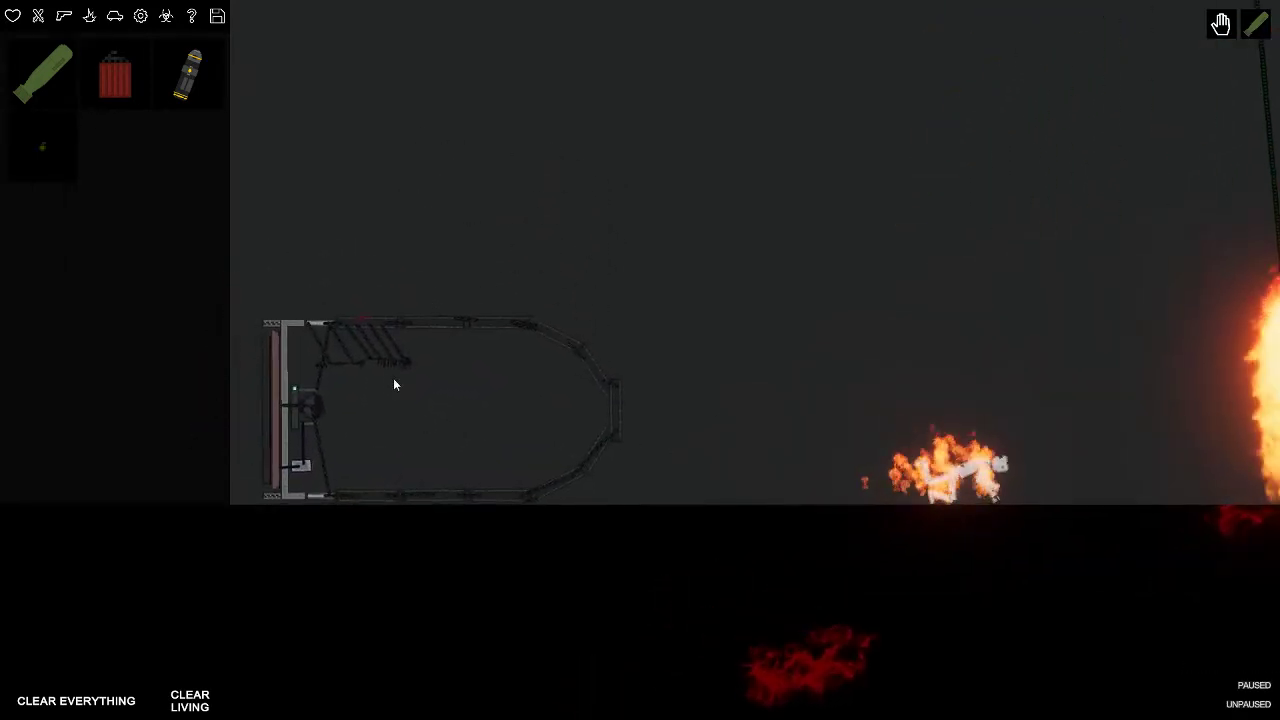
Select a capsule rod, centre the burning ragdoll, and spawn a Melee fire extinguisher beside it
{"action": "left_click", "coordinate": [390, 362]}
{"action": "scroll", "coordinate": [414, 345], "scroll_direction": "up", "scroll_amount": 2}
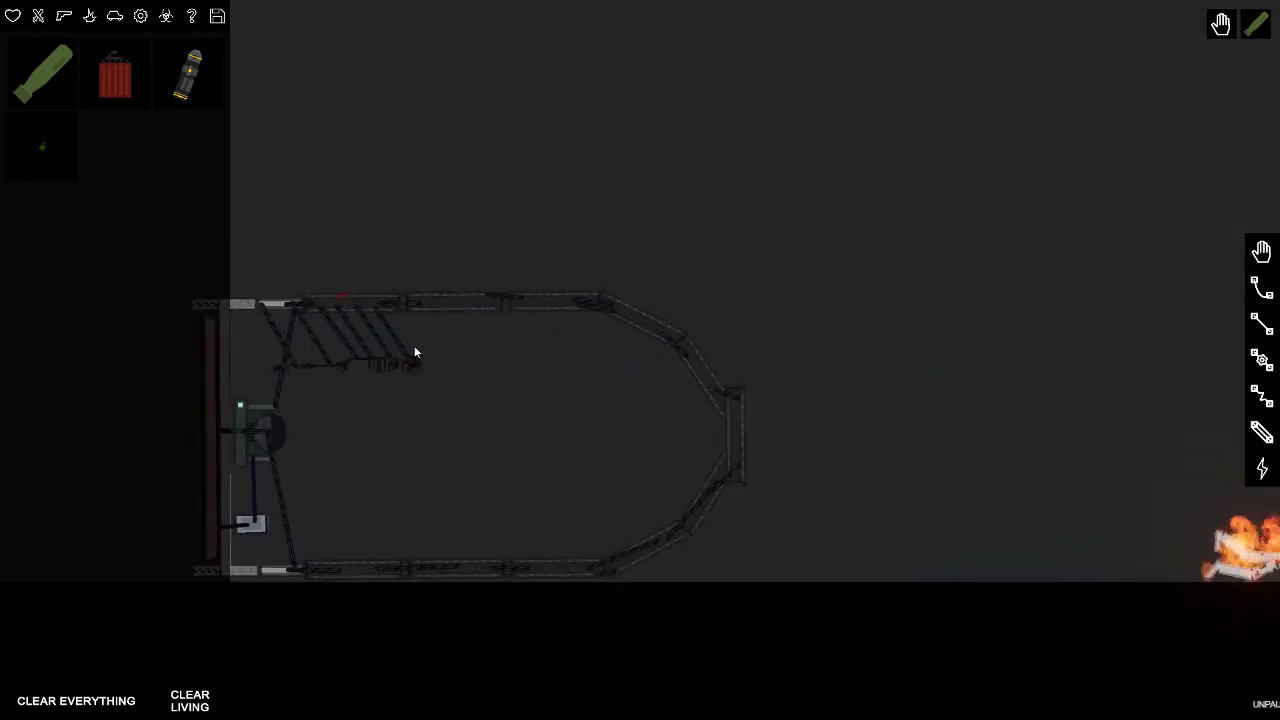
{"action": "scroll", "coordinate": [414, 345], "scroll_direction": "down", "scroll_amount": 4}
{"action": "middle_click", "coordinate": [1192, 494]}
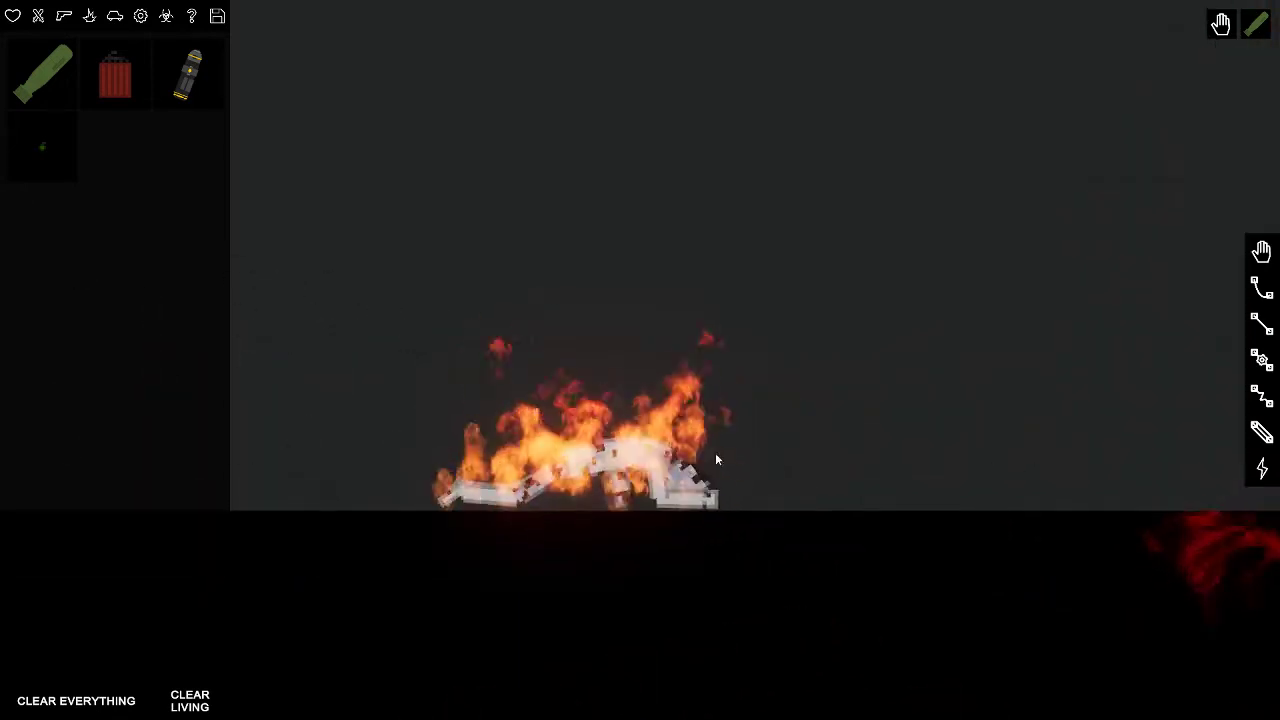
{"action": "scroll", "coordinate": [914, 374], "scroll_direction": "down", "scroll_amount": 3}
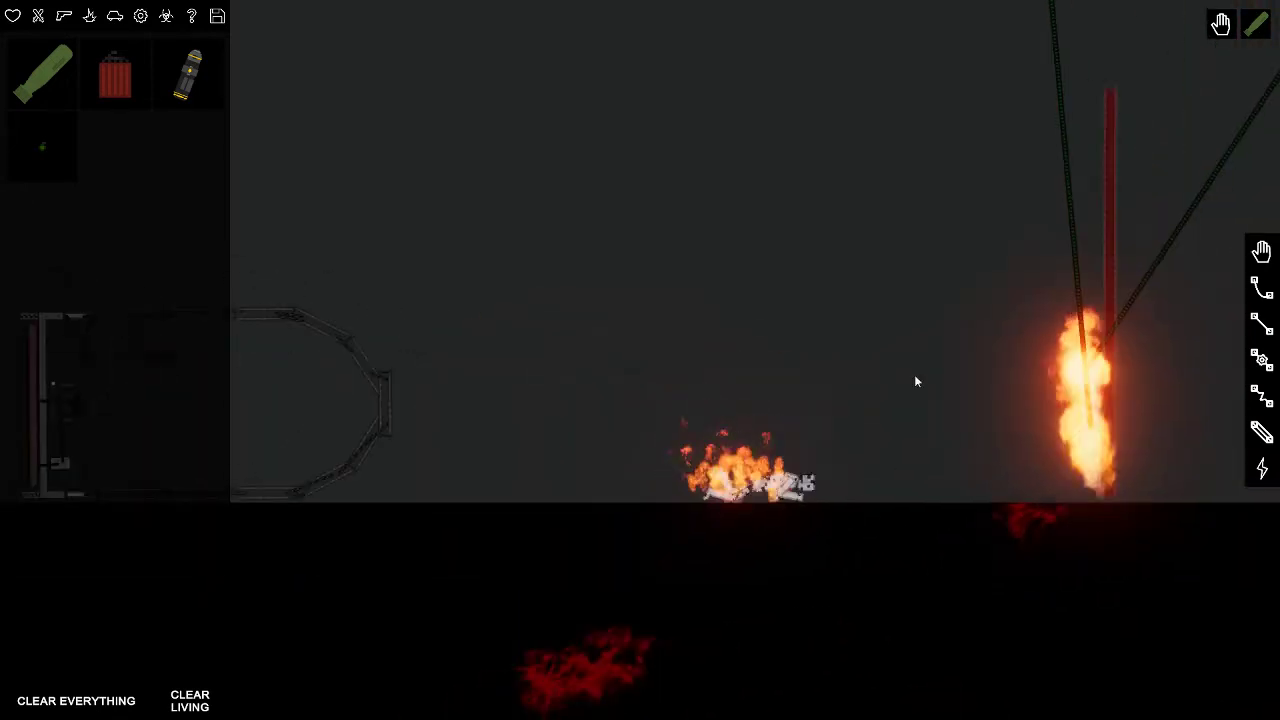
{"action": "left_click", "coordinate": [64, 15]}
{"action": "left_click", "coordinate": [38, 15]}
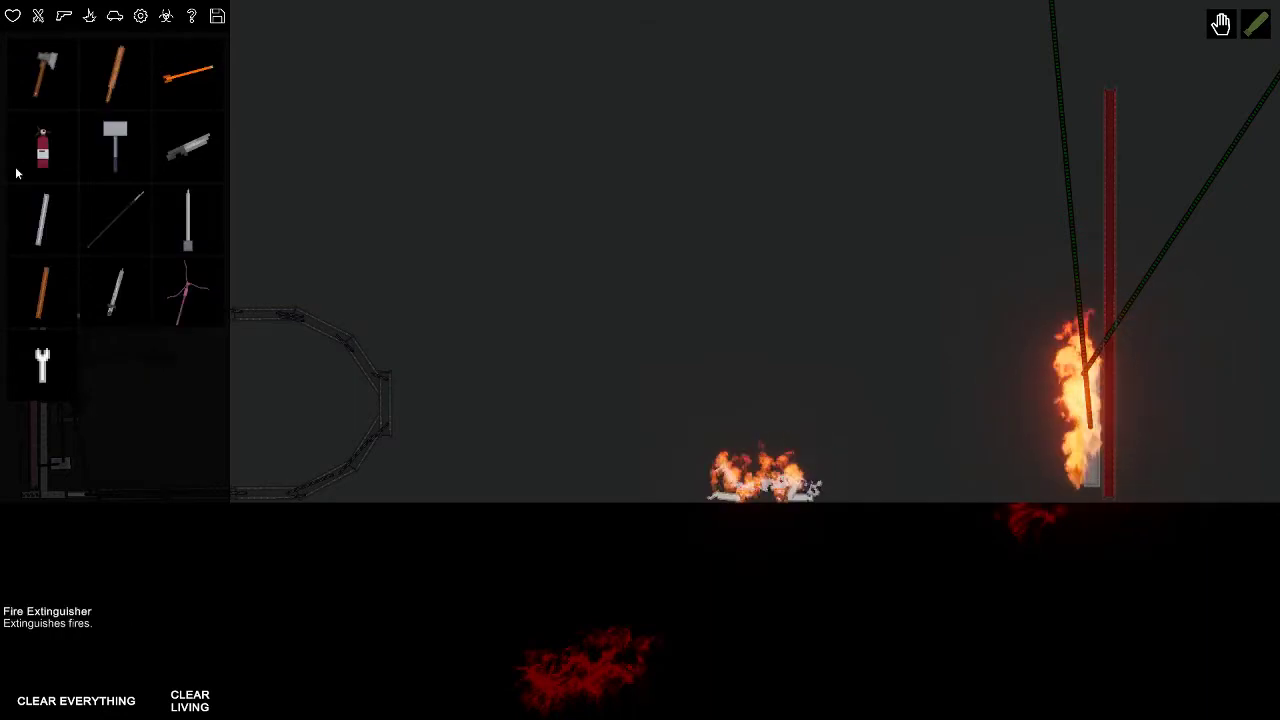
{"action": "scroll", "coordinate": [504, 413], "scroll_direction": "up", "scroll_amount": 2}
{"action": "left_click", "coordinate": [665, 455]}
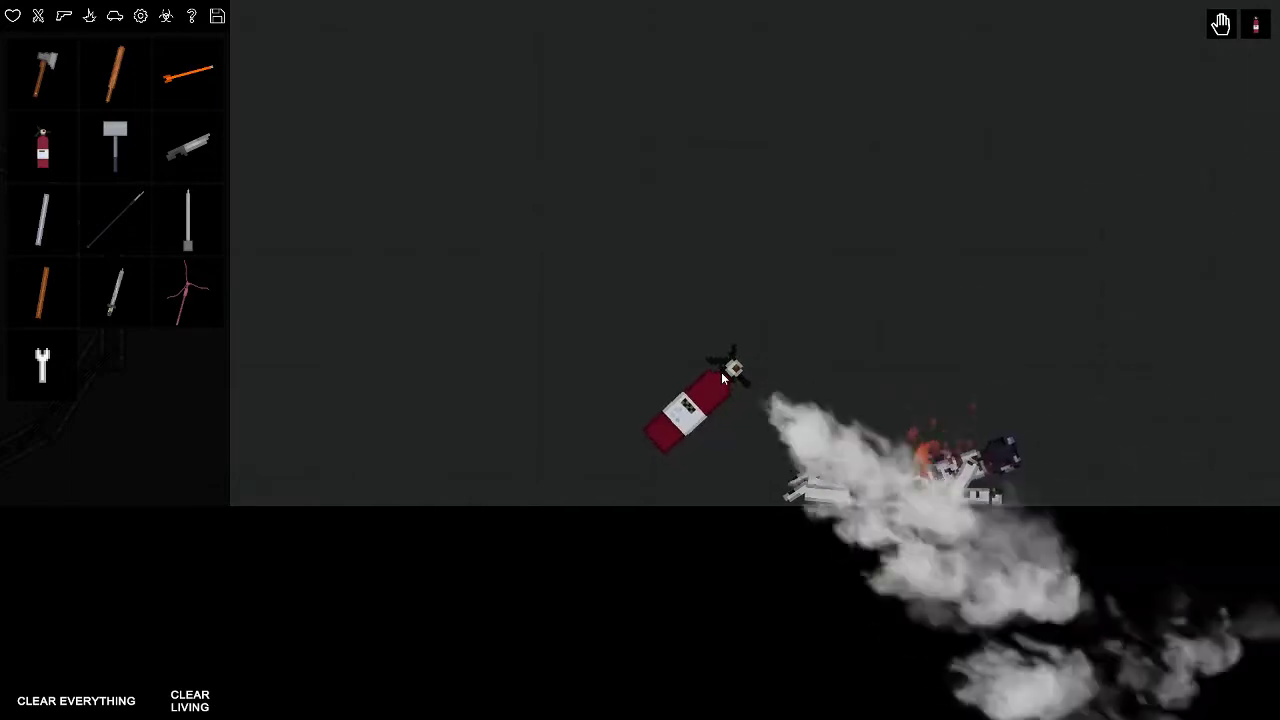
{"action": "scroll", "coordinate": [914, 590], "scroll_direction": "down", "scroll_amount": 5}
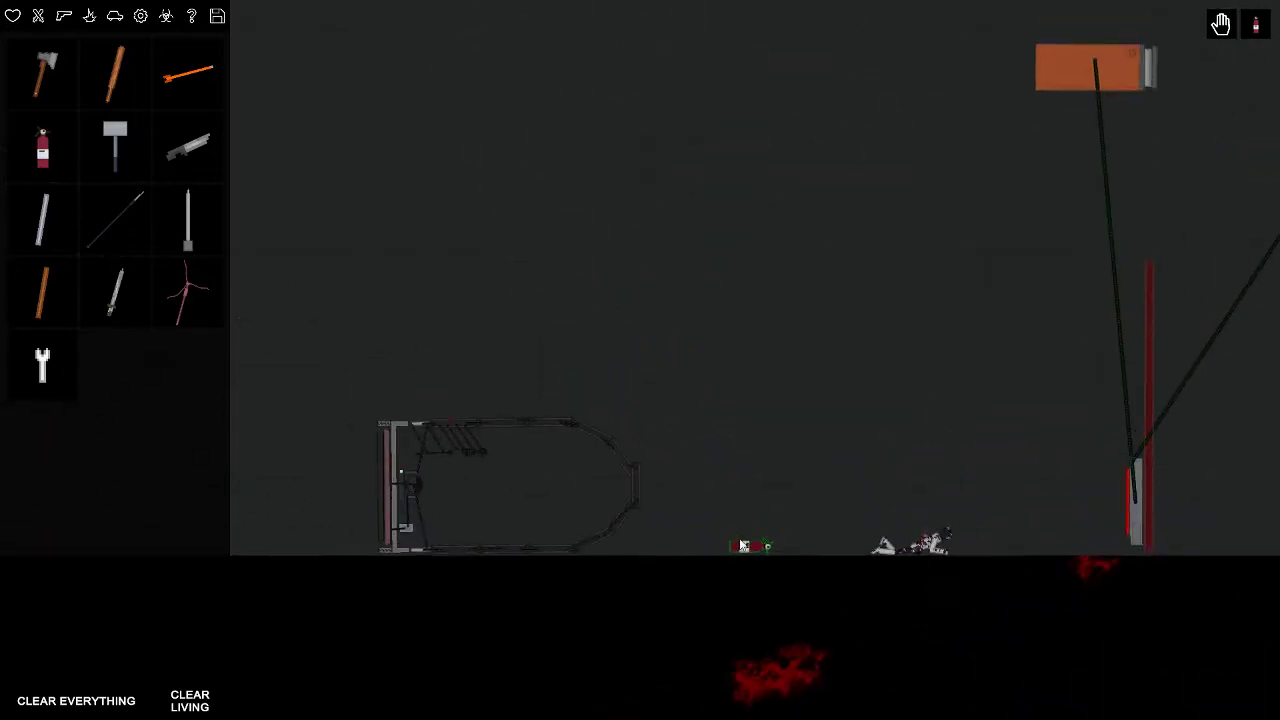
{"action": "scroll", "coordinate": [450, 480], "scroll_direction": "up", "scroll_amount": 5}
{"action": "scroll", "coordinate": [582, 453], "scroll_direction": "up", "scroll_amount": 4}
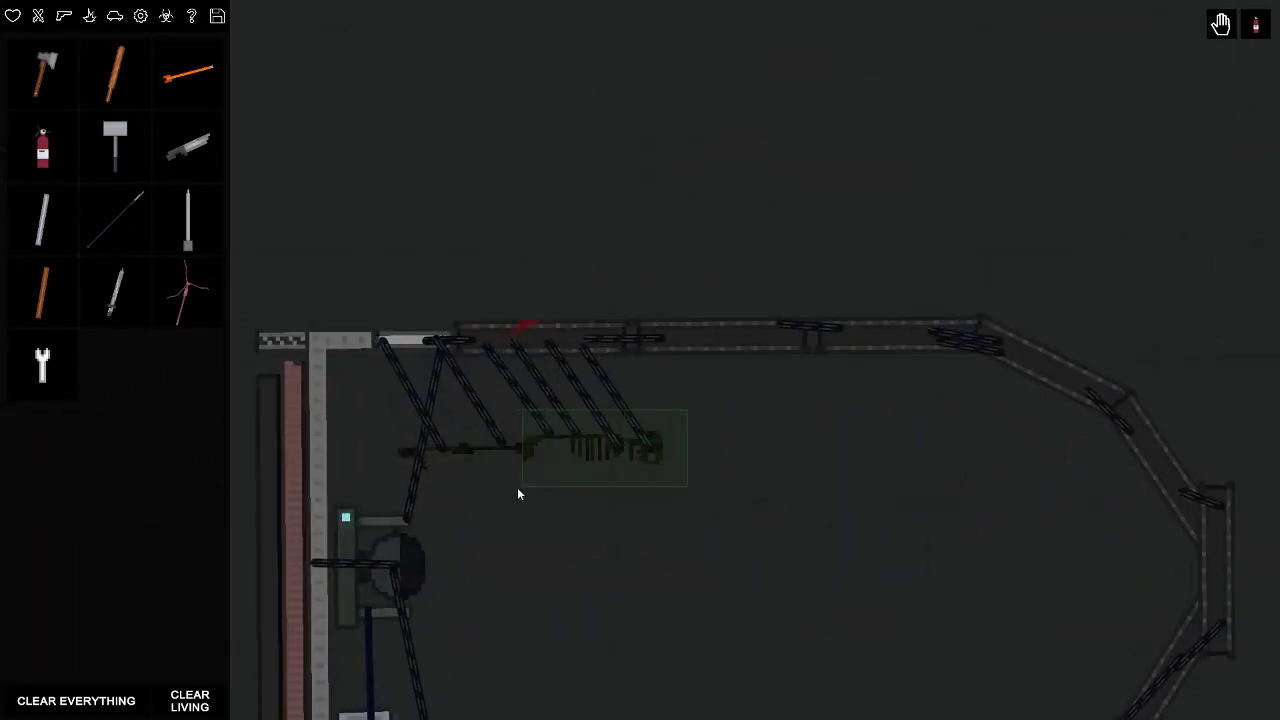
Fire the capsule's thruster with F to drive it into the pole, then stop it
{"action": "right_click", "coordinate": [413, 404]}
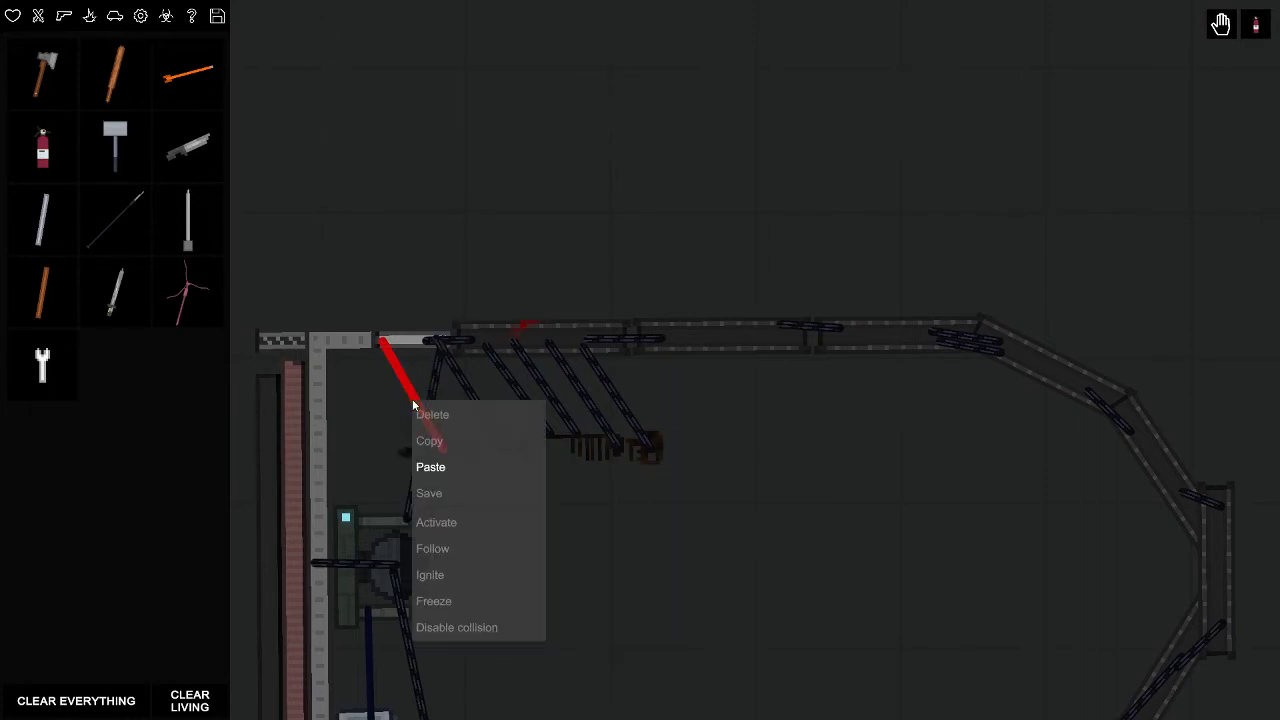
{"action": "left_click", "coordinate": [360, 399]}
{"action": "scroll", "coordinate": [360, 399], "scroll_direction": "down", "scroll_amount": 5}
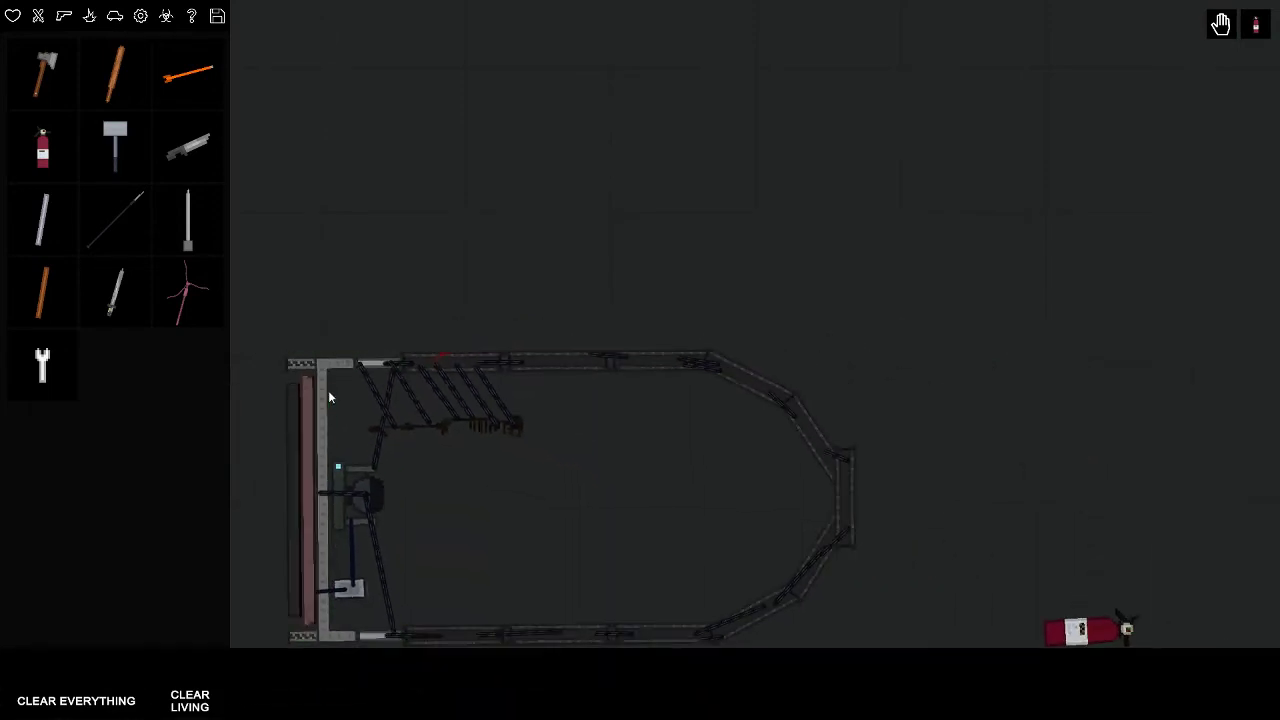
{"action": "scroll", "coordinate": [328, 390], "scroll_direction": "down", "scroll_amount": 3}
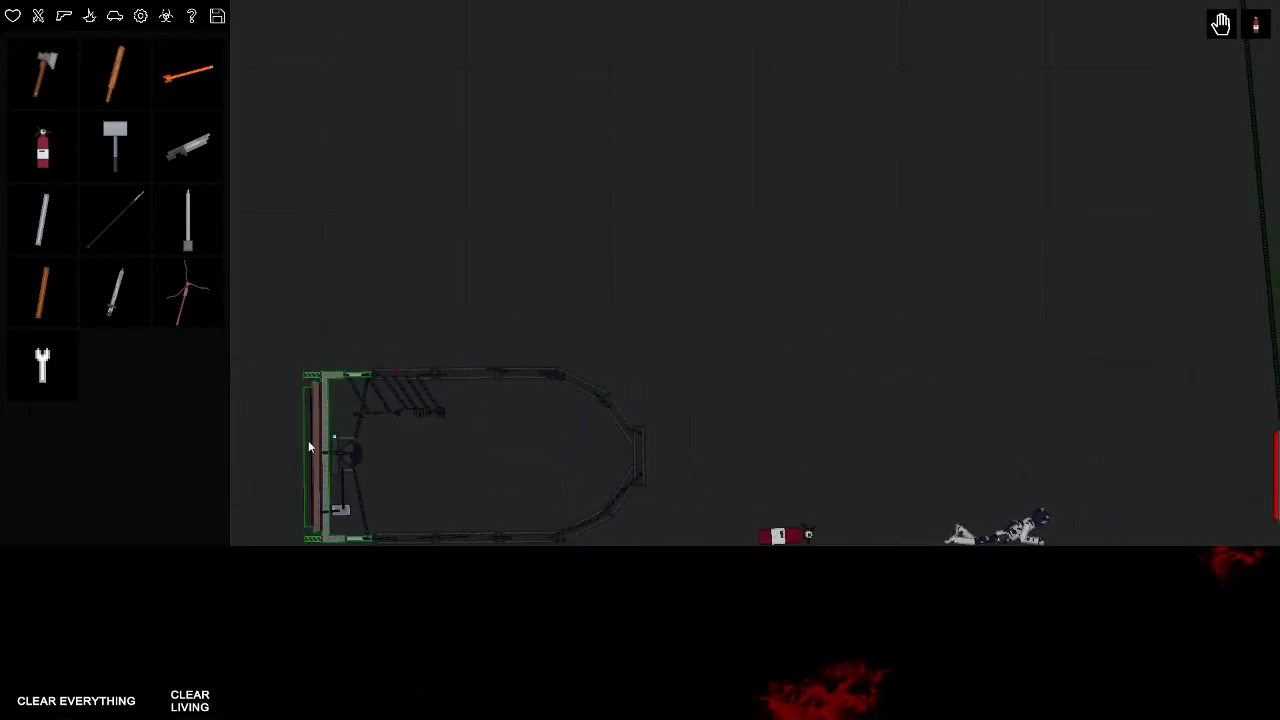
{"action": "key", "text": "f"}
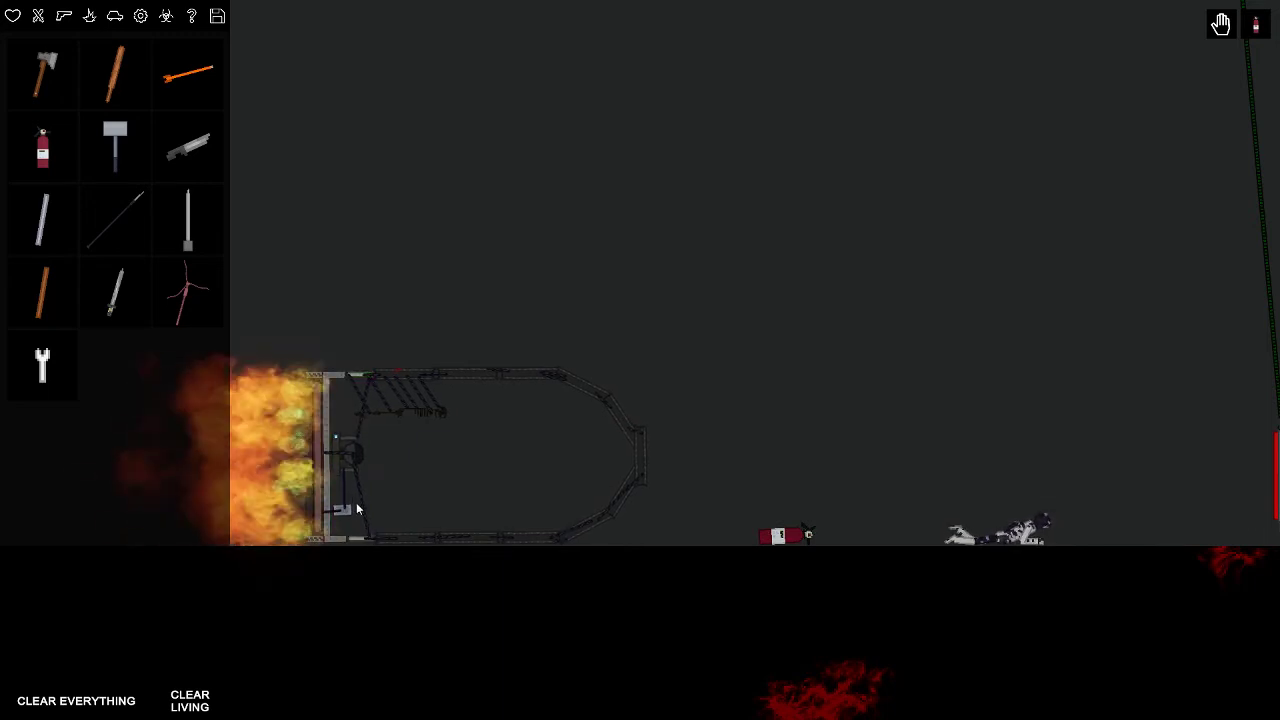
{"action": "scroll", "coordinate": [354, 511], "scroll_direction": "down", "scroll_amount": 4}
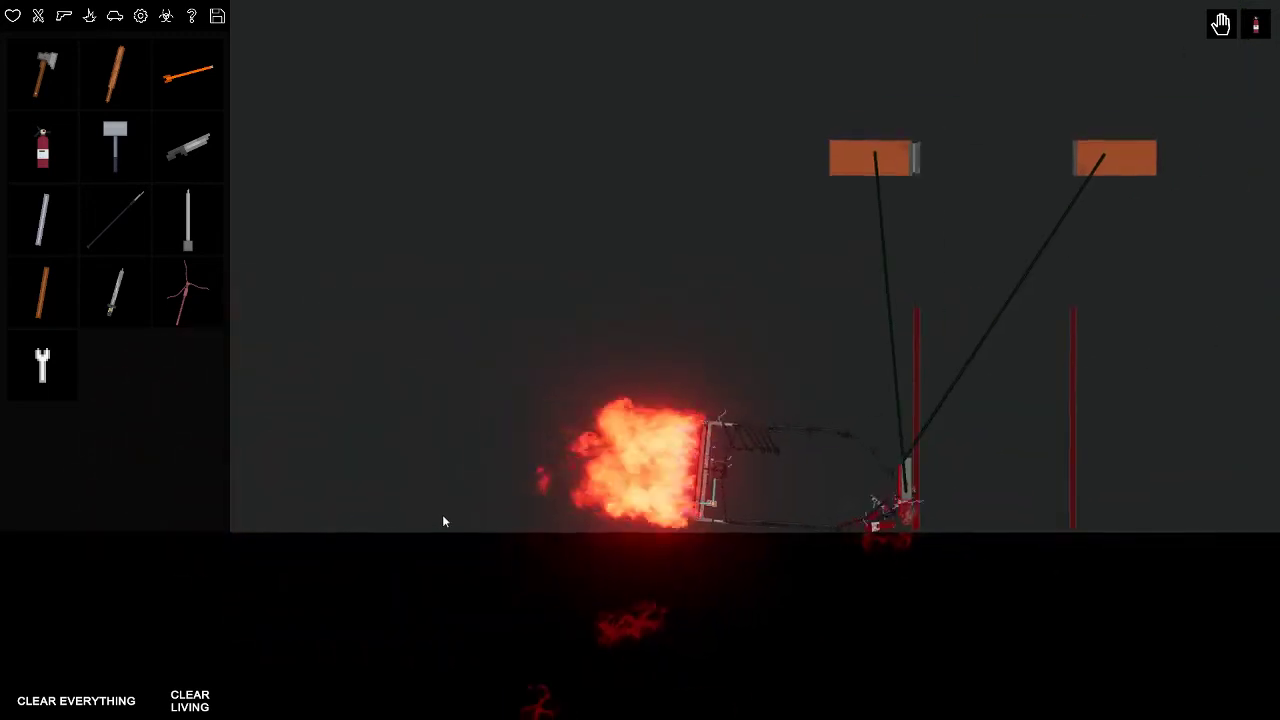
{"action": "left_click", "coordinate": [707, 508]}
{"action": "key", "text": "f"}
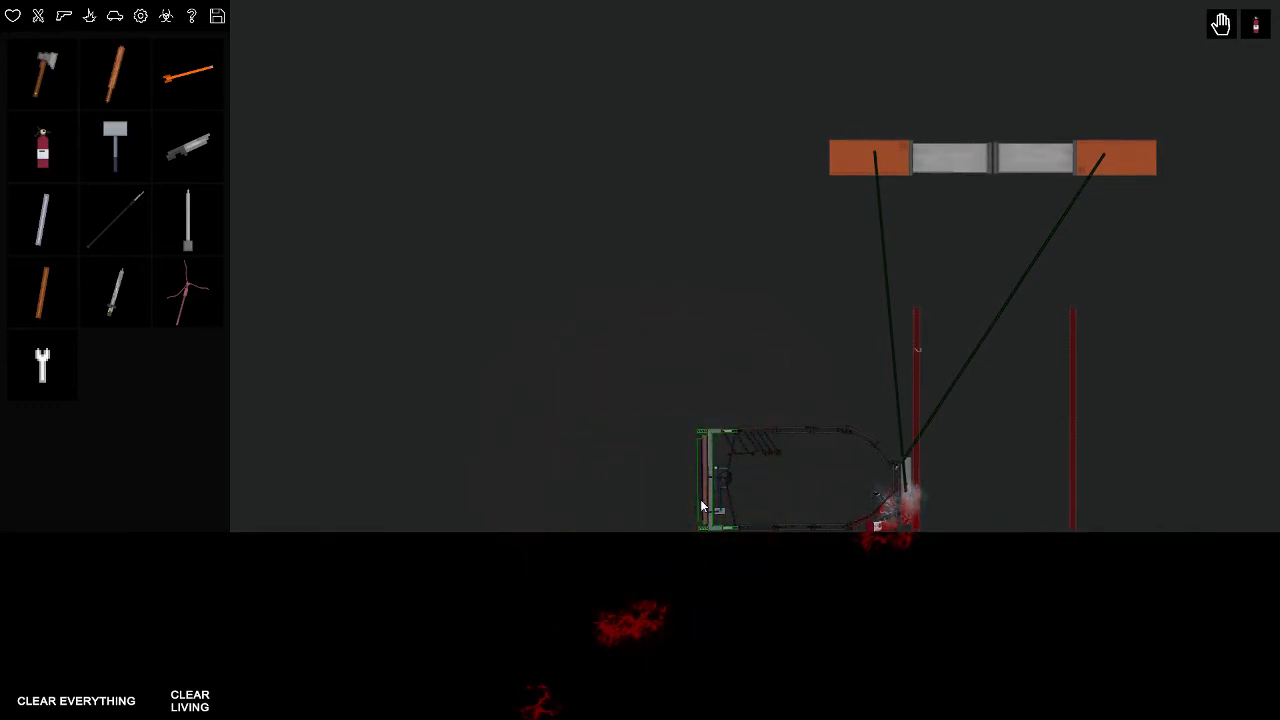